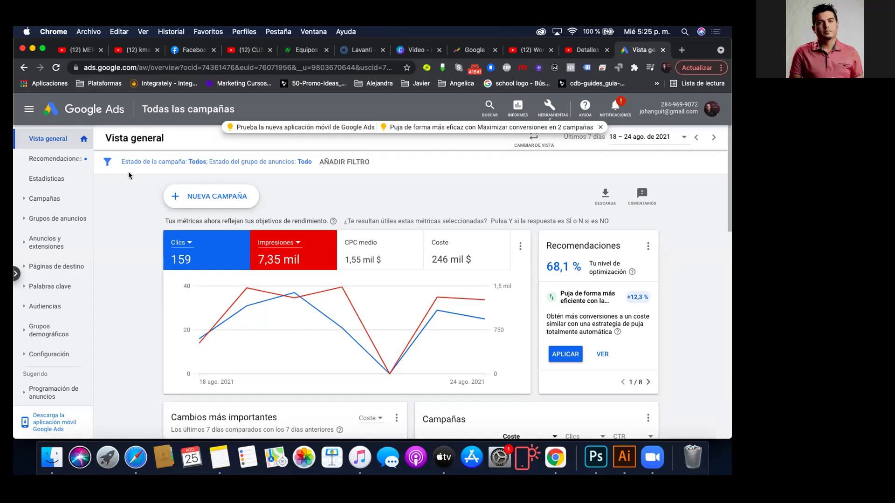
# Step: Start a new campaign from the campaigns list and choose to create it without a specific objective
pyautogui.click(46, 200)
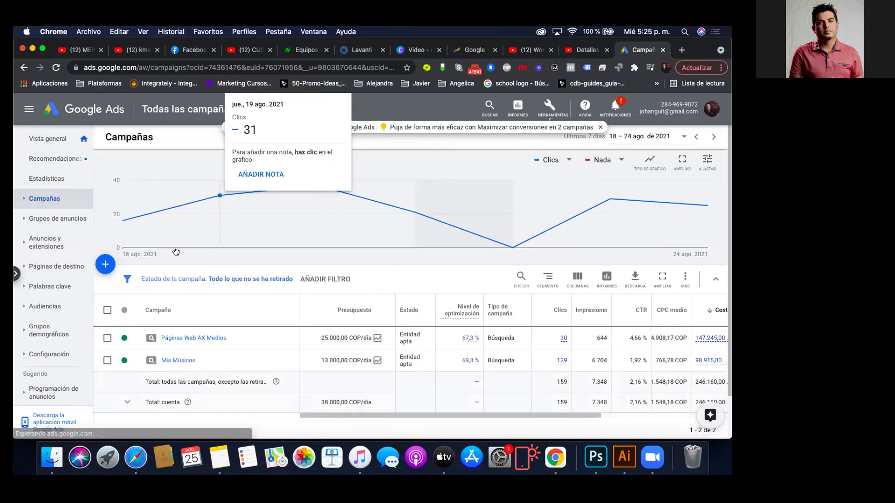
pyautogui.click(108, 269)
pyautogui.click(152, 302)
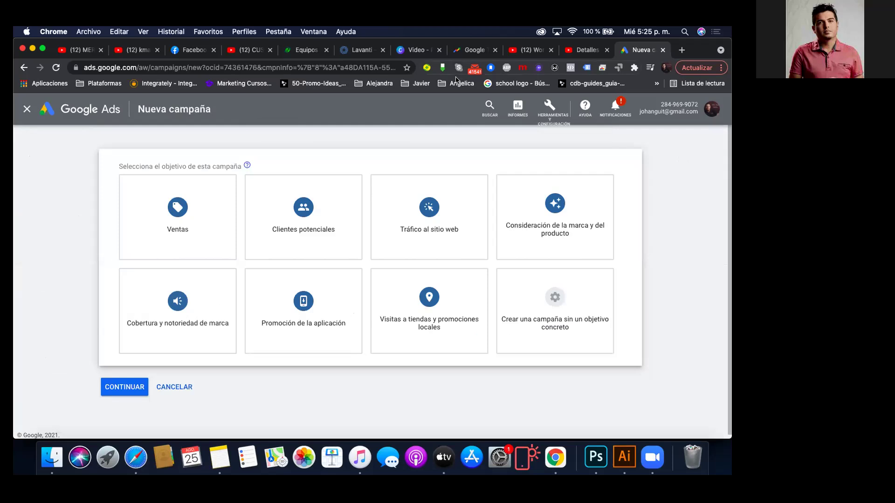
pyautogui.click(543, 304)
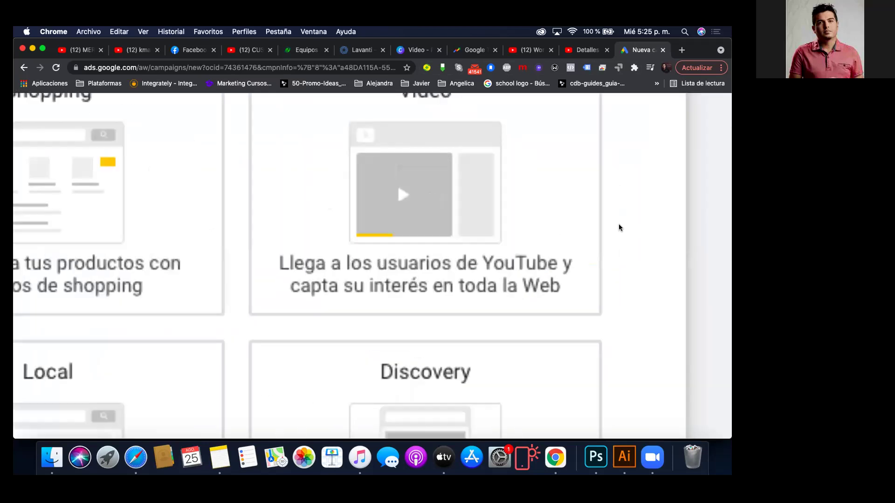
# Step: Choose Vídeo as the campaign type
pyautogui.scroll(-5, 619, 224)
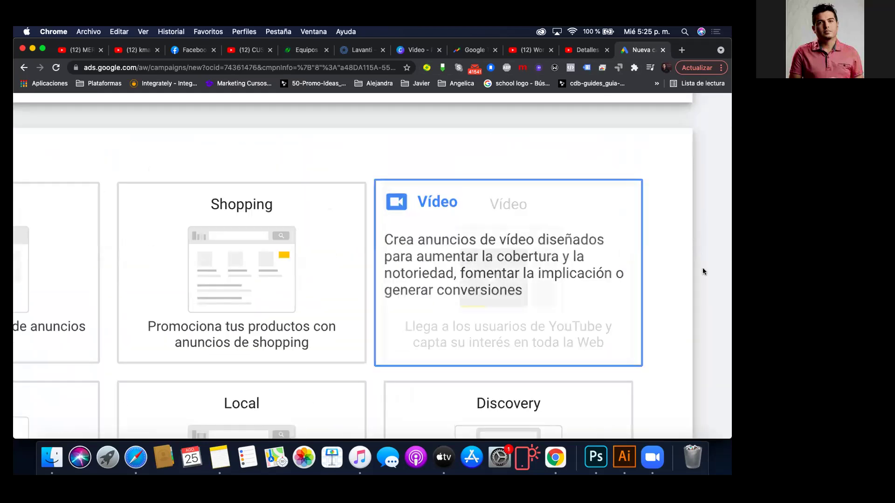
pyautogui.scroll(-1, 686, 334)
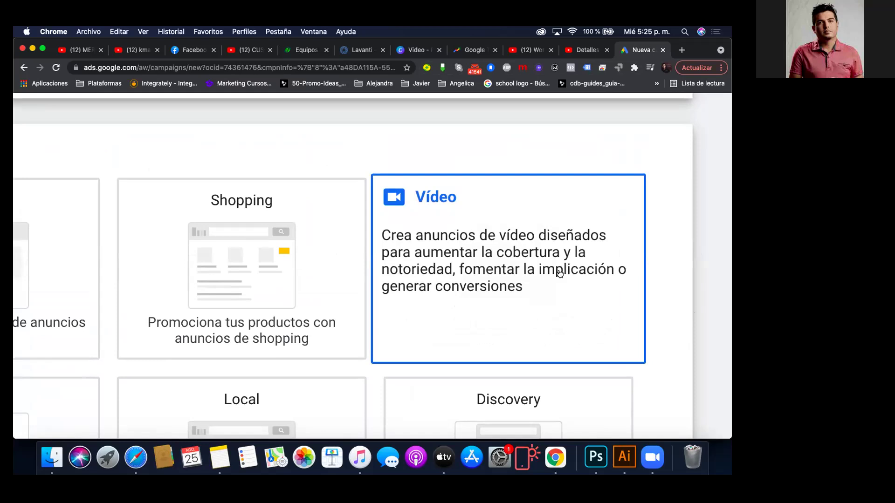
pyautogui.scroll(-3, 550, 278)
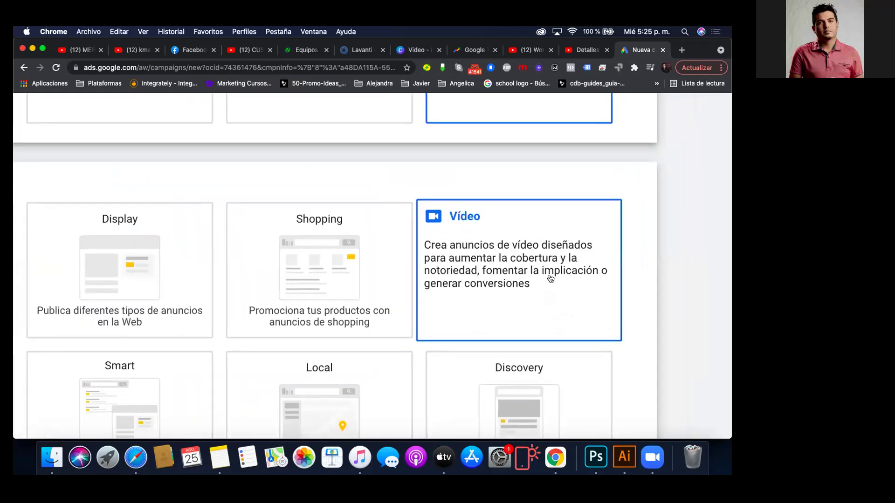
pyautogui.scroll(-3, 551, 278)
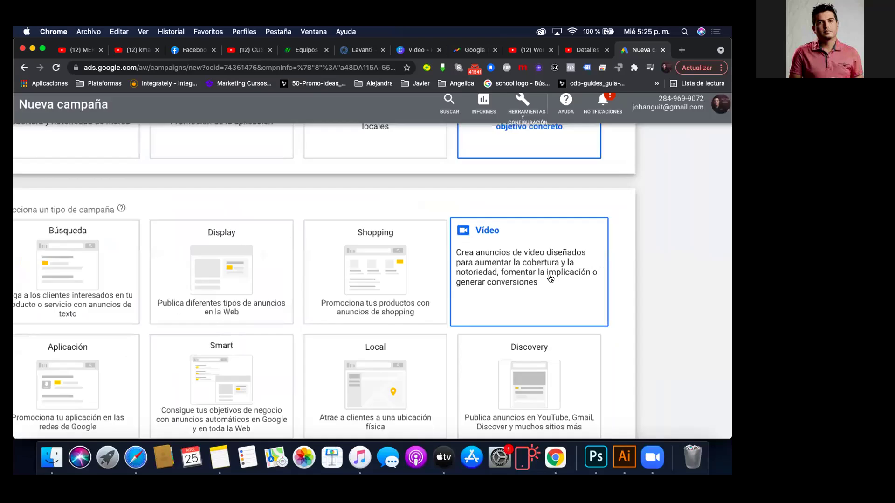
pyautogui.click(545, 247)
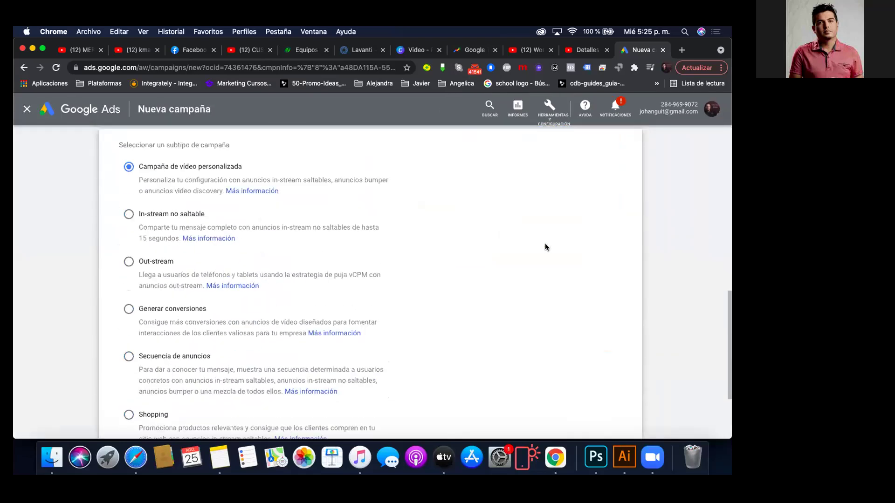
# Step: Review the campaign subtypes and continue with Campaña de vídeo personalizada
pyautogui.scroll(-3, 75, 267)
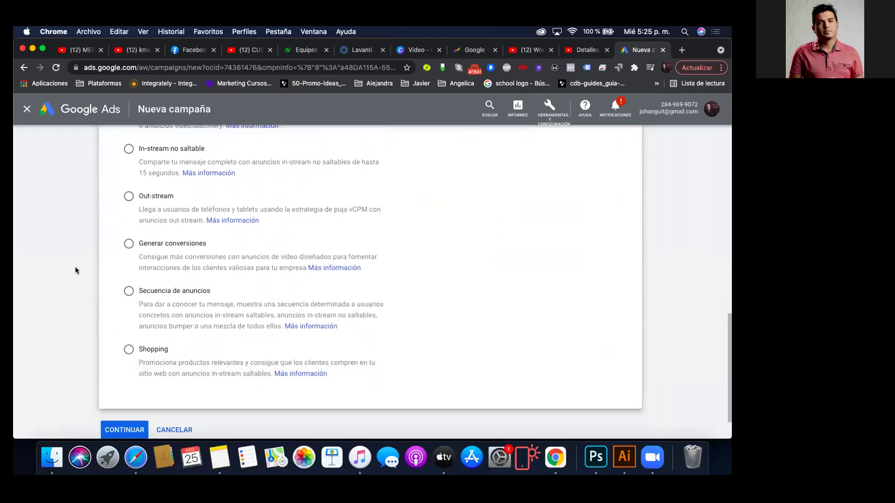
pyautogui.scroll(3, 75, 267)
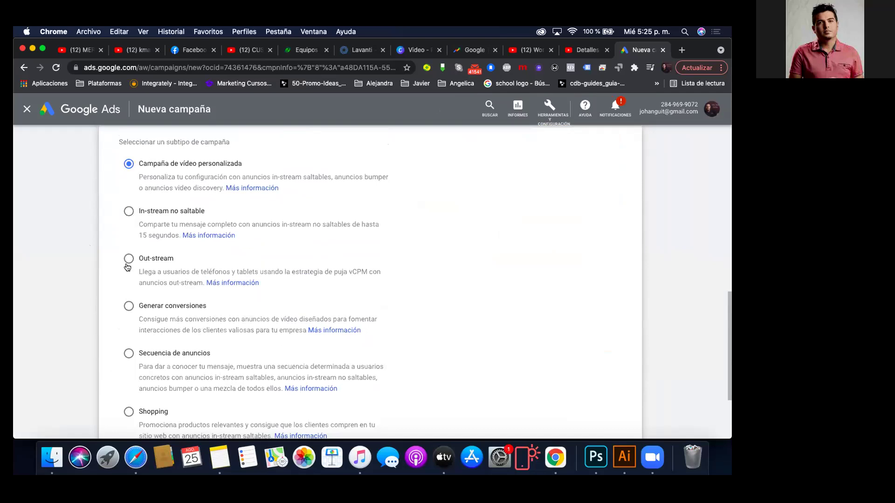
pyautogui.scroll(-3, 128, 263)
pyautogui.scroll(-2, 126, 268)
pyautogui.scroll(4, 119, 268)
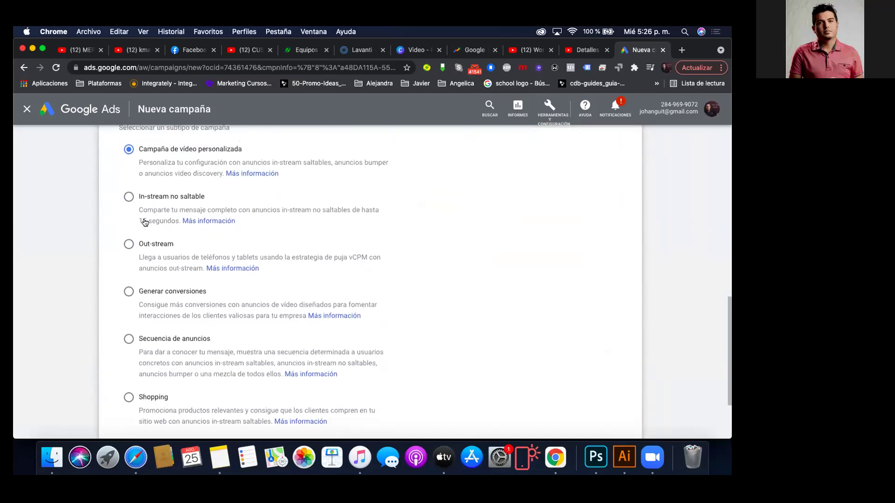
pyautogui.scroll(-5, 111, 269)
pyautogui.click(120, 383)
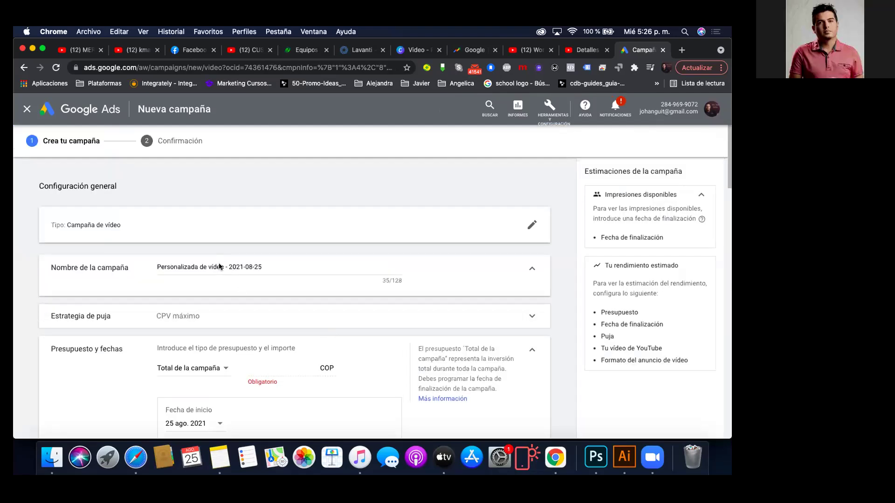
# Step: Name the campaign "Campaña produccion de videos"
pyautogui.tripleClick(218, 265)
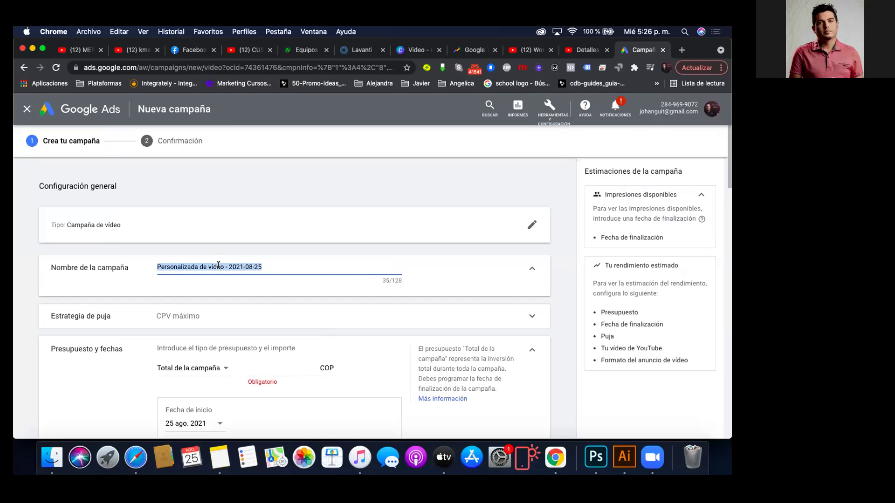
pyautogui.write('Campaña ')
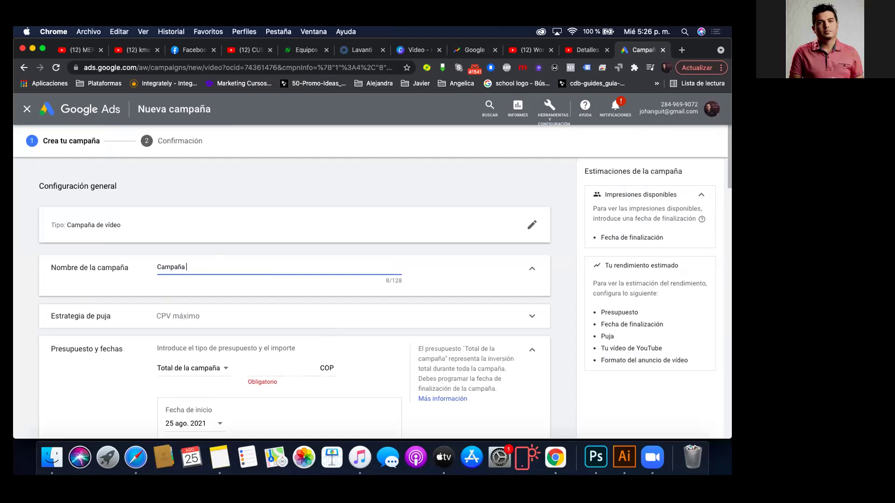
pyautogui.write('produccion de videos')
# Step: Set the total campaign budget to 100.000 COP
pyautogui.scroll(-3, 187, 253)
pyautogui.scroll(-2, 236, 275)
pyautogui.click(266, 270)
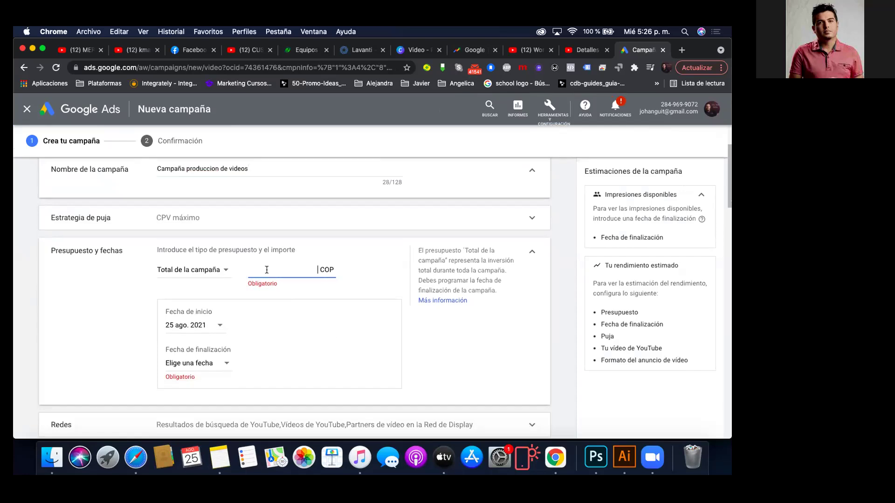
pyautogui.write('10.000')
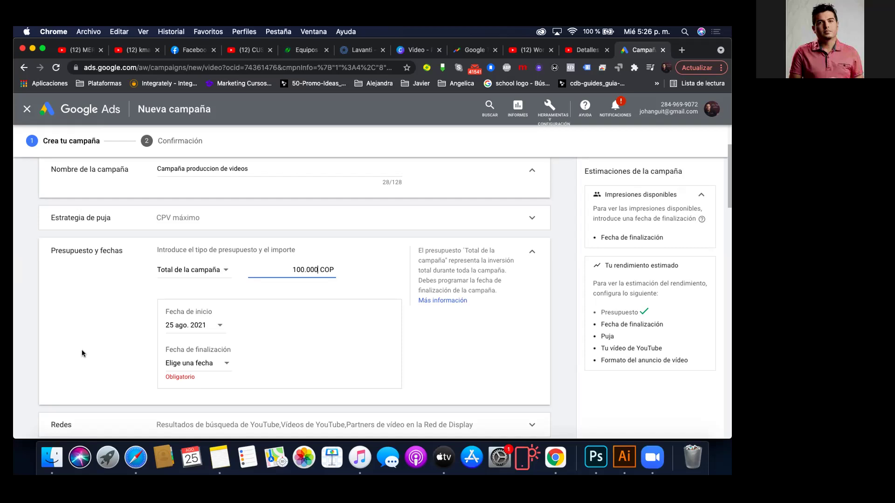
# Step: Set the campaign's end date to 25 September 2021
pyautogui.scroll(-2, 82, 350)
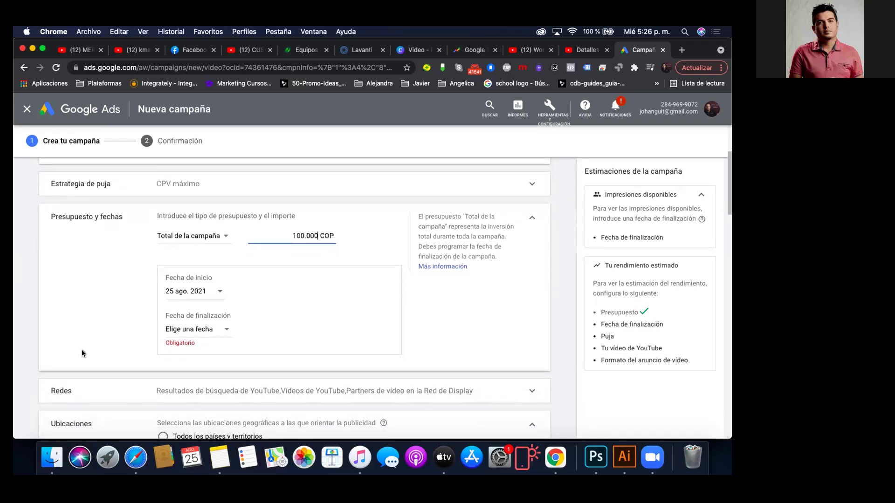
pyautogui.scroll(-1, 82, 350)
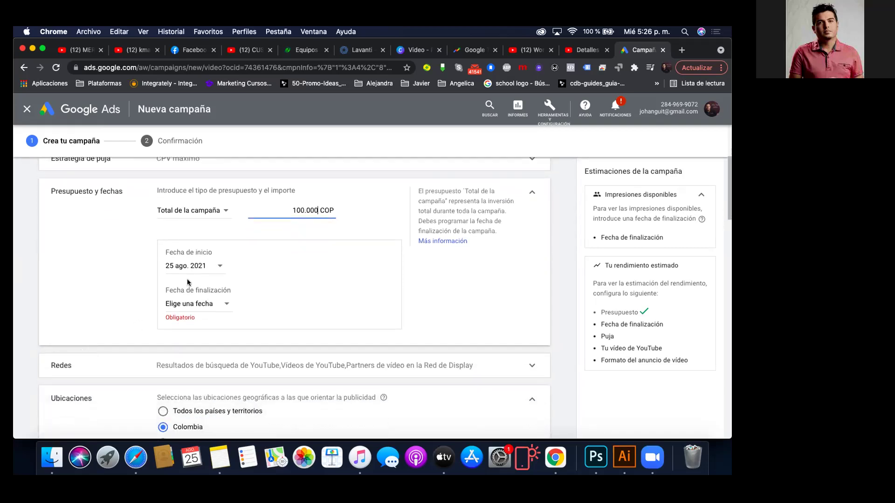
pyautogui.click(190, 305)
pyautogui.click(190, 304)
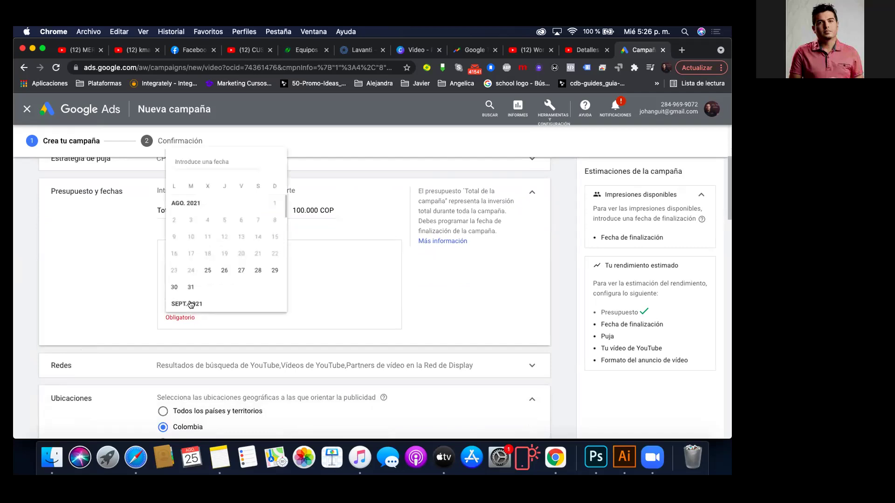
pyautogui.scroll(-3, 233, 281)
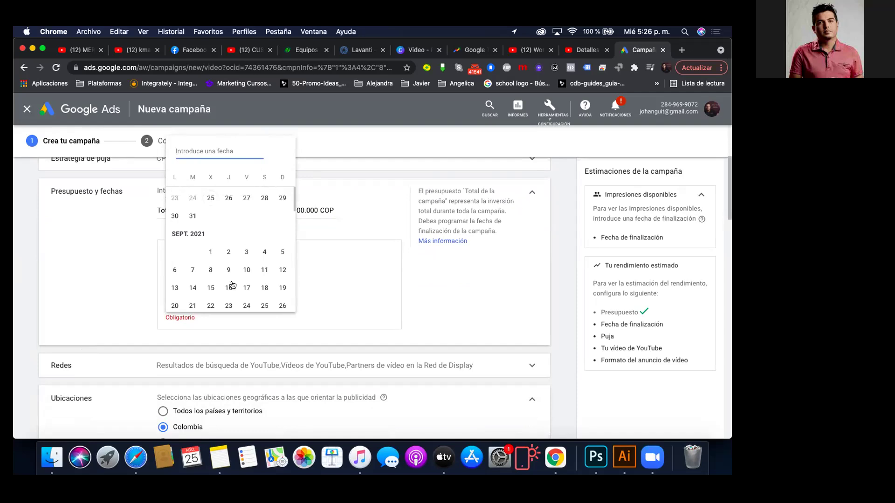
pyautogui.scroll(-1, 232, 285)
pyautogui.scroll(1, 232, 285)
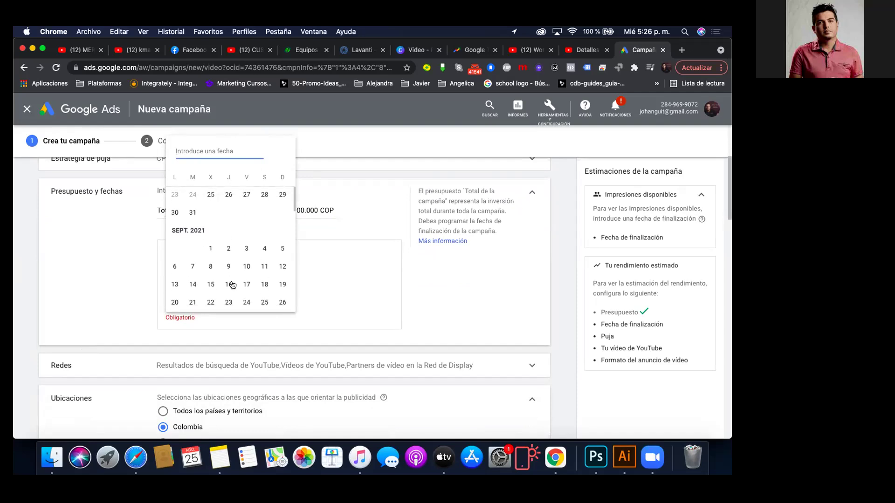
pyautogui.scroll(-1, 233, 285)
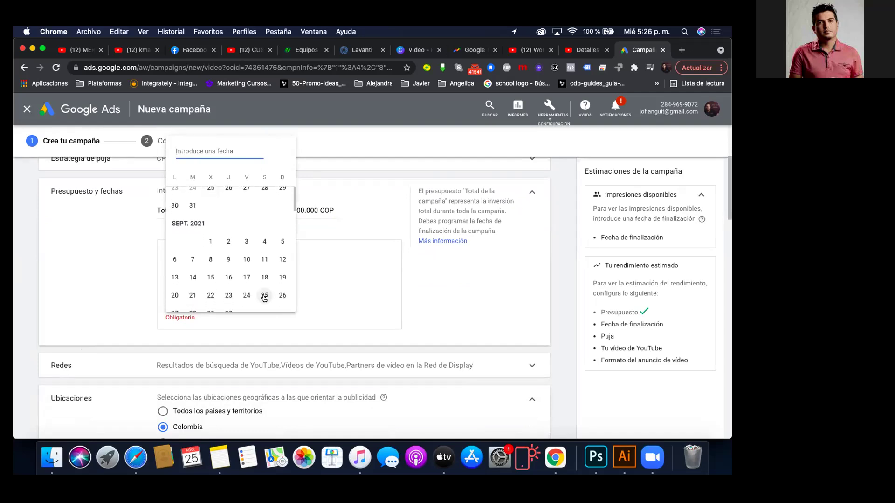
pyautogui.click(264, 297)
# Step: Target the campaign at another location, the city of Bogotá, Colombia, instead of the whole country
pyautogui.scroll(-2, 98, 341)
pyautogui.scroll(-5, 98, 343)
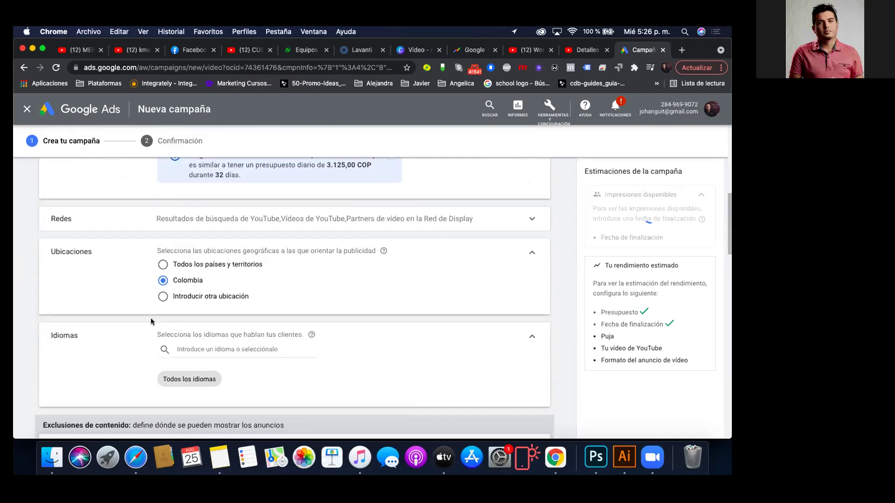
pyautogui.scroll(-1, 163, 298)
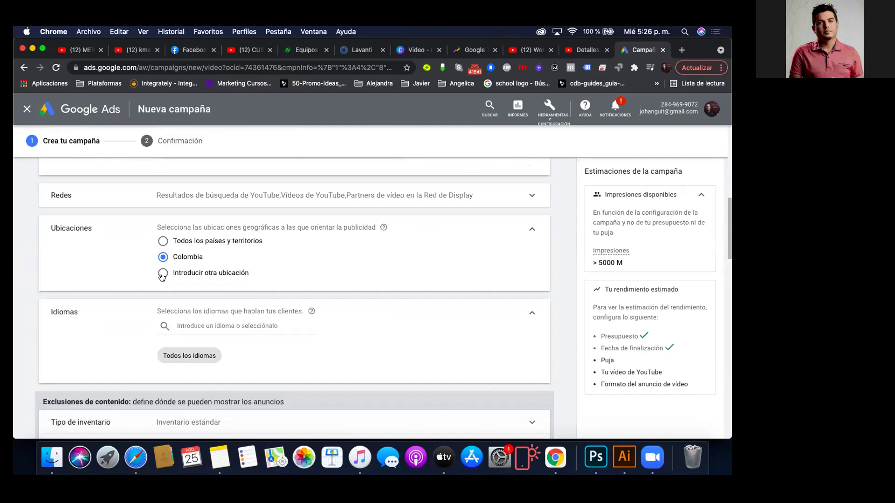
pyautogui.click(162, 273)
pyautogui.click(235, 297)
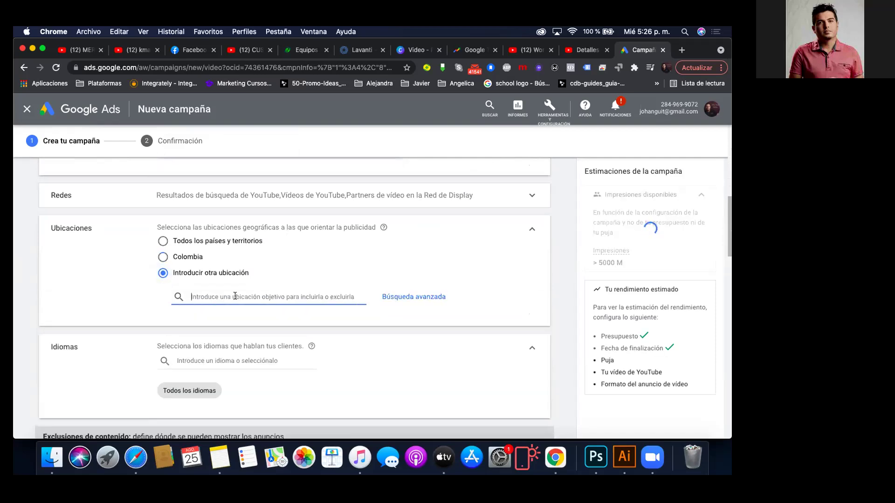
pyautogui.write('bogot')
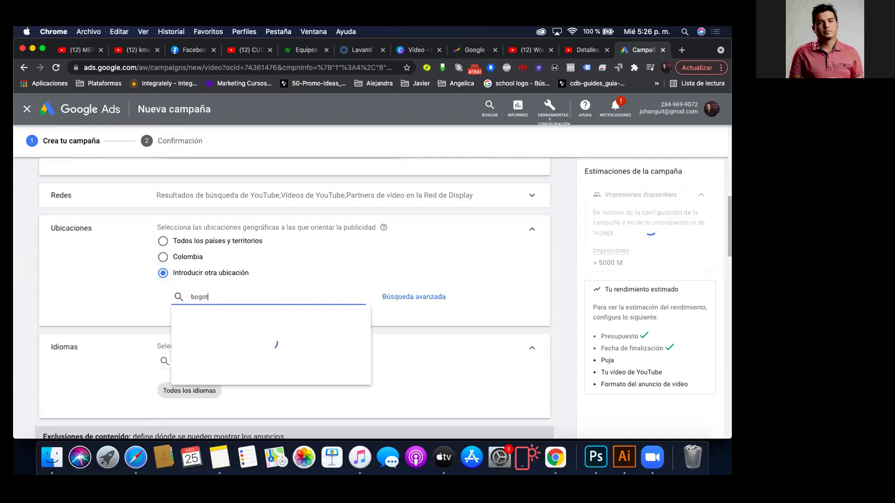
pyautogui.click(402, 113)
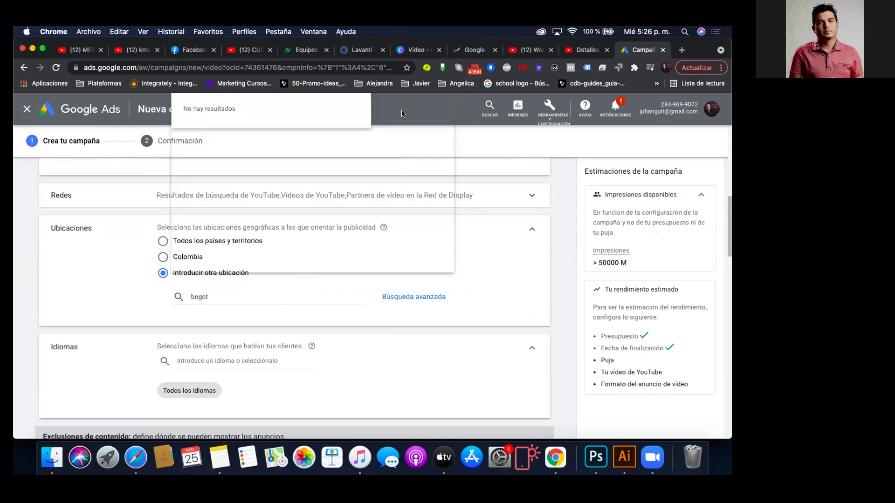
# Step: Name the ad group "Campaña produccion de video"
pyautogui.scroll(-5, 139, 325)
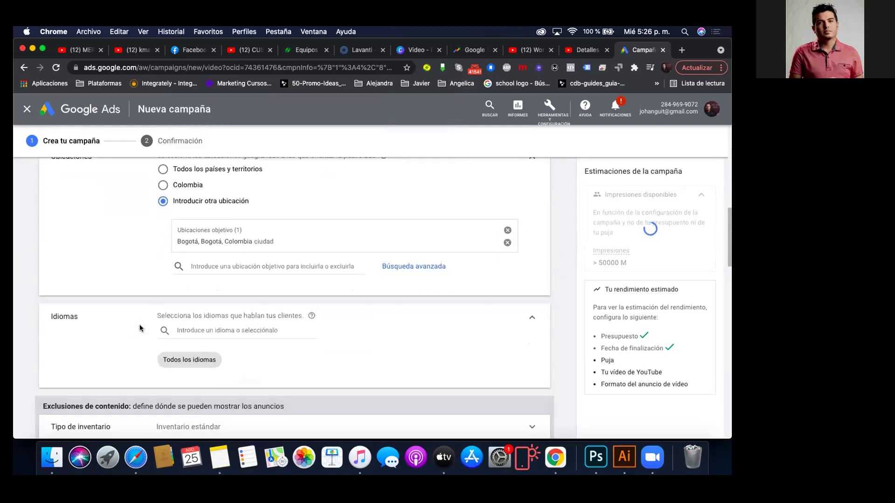
pyautogui.scroll(-5, 191, 328)
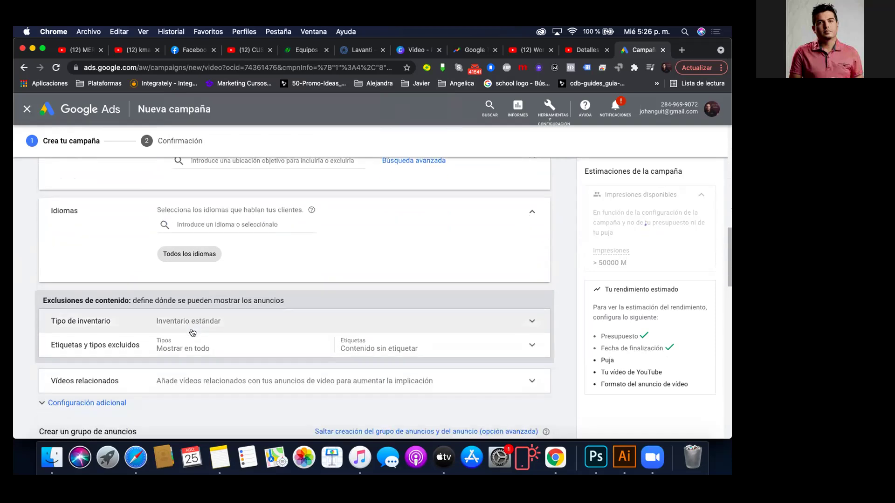
pyautogui.scroll(-2, 189, 329)
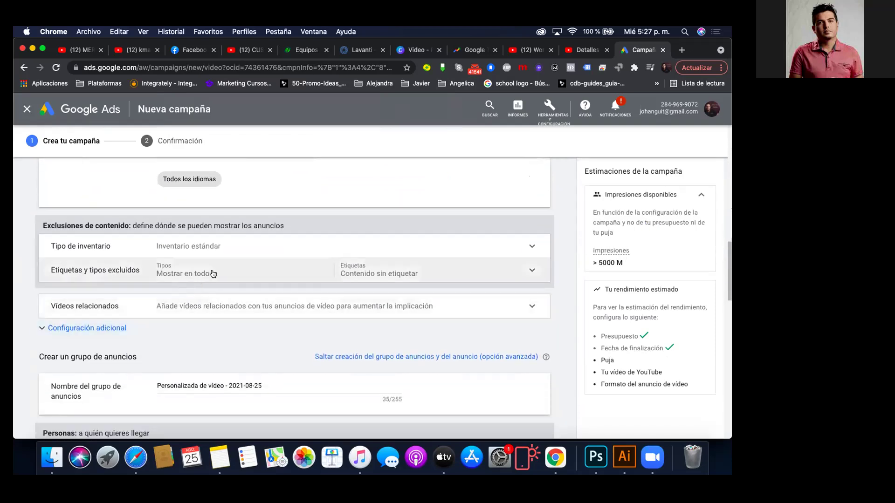
pyautogui.scroll(-2, 213, 273)
pyautogui.scroll(-4, 213, 273)
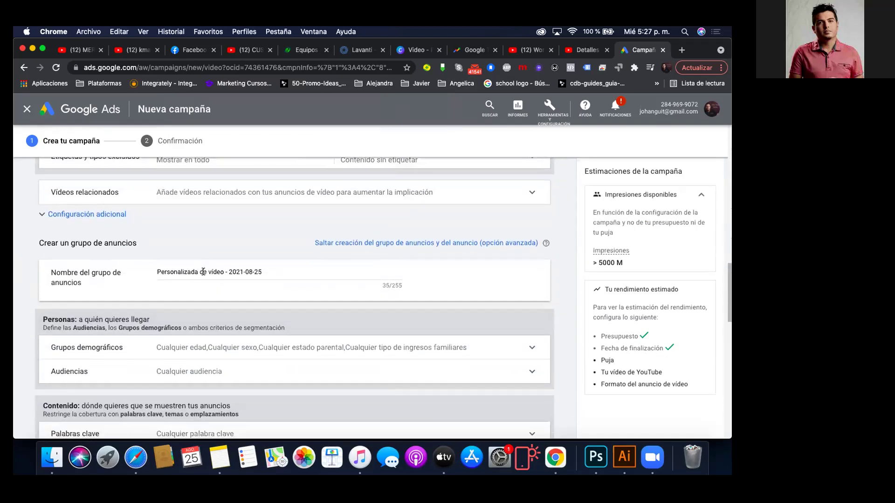
pyautogui.tripleClick(203, 272)
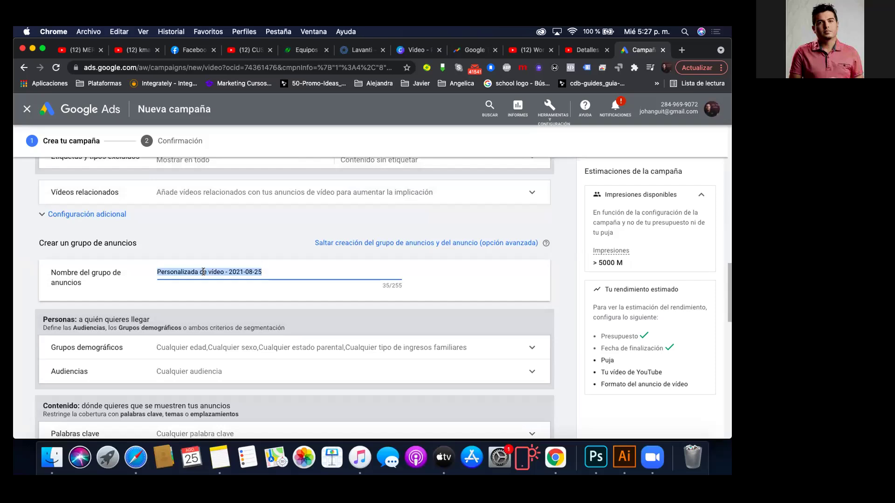
pyautogui.write('Campaña produccion de video')
# Step: Restrict the ad group's demographic targeting to women by excluding Hombre and Desconocido under Sexo
pyautogui.scroll(-2, 211, 288)
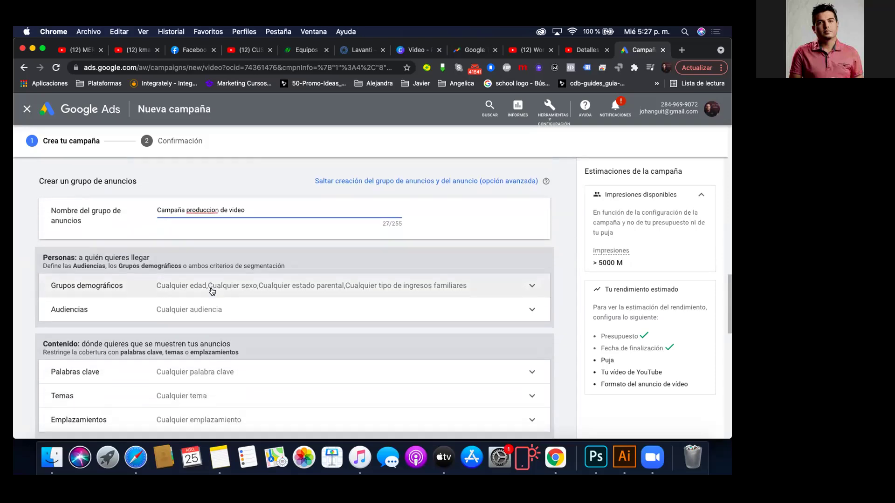
pyautogui.click(99, 297)
pyautogui.scroll(-2, 101, 295)
pyautogui.scroll(-1, 99, 296)
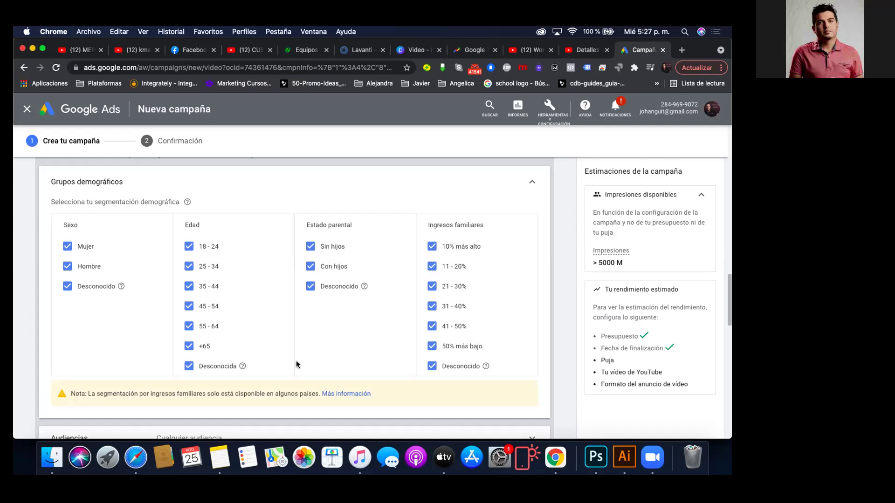
pyautogui.click(68, 266)
pyautogui.click(67, 286)
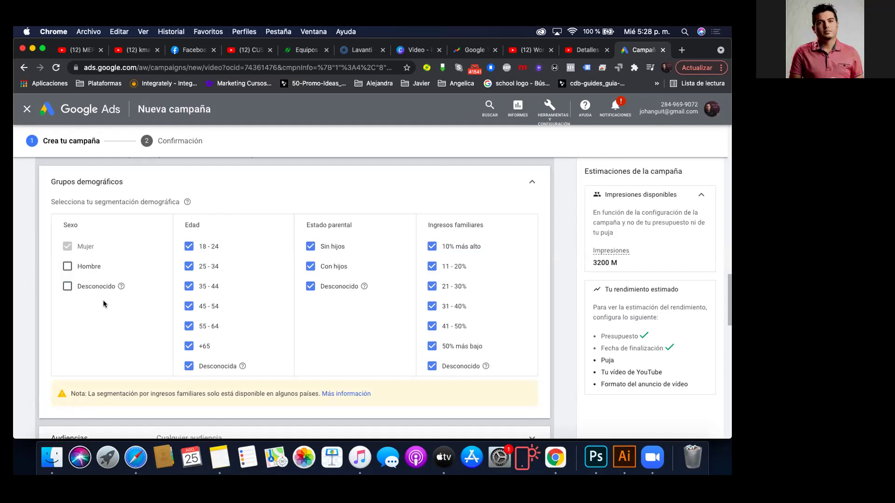
# Step: Exclude the 45 - 54, 55 - 64 and +65 age ranges from the ad group's demographic targeting
pyautogui.click(189, 306)
pyautogui.click(189, 326)
pyautogui.click(189, 345)
# Step: Examine the suggested audiences offered for the ad group's audience targeting without selecting any
pyautogui.scroll(-2, 438, 356)
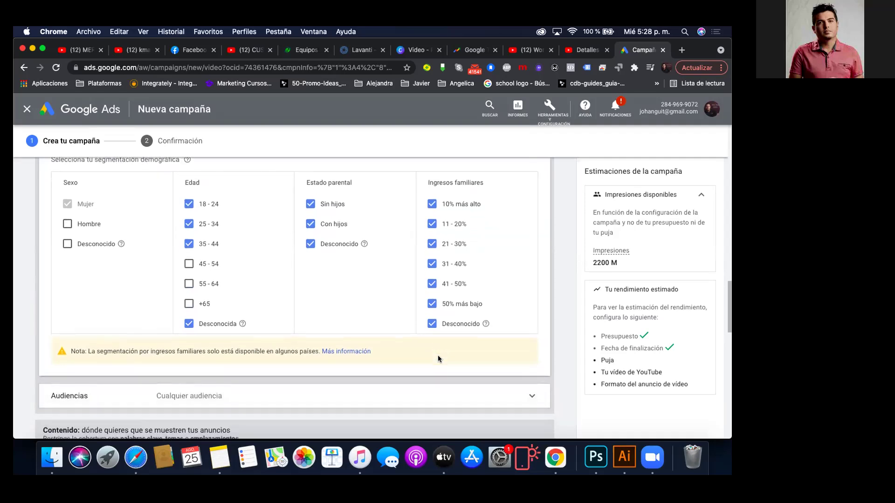
pyautogui.scroll(-4, 438, 359)
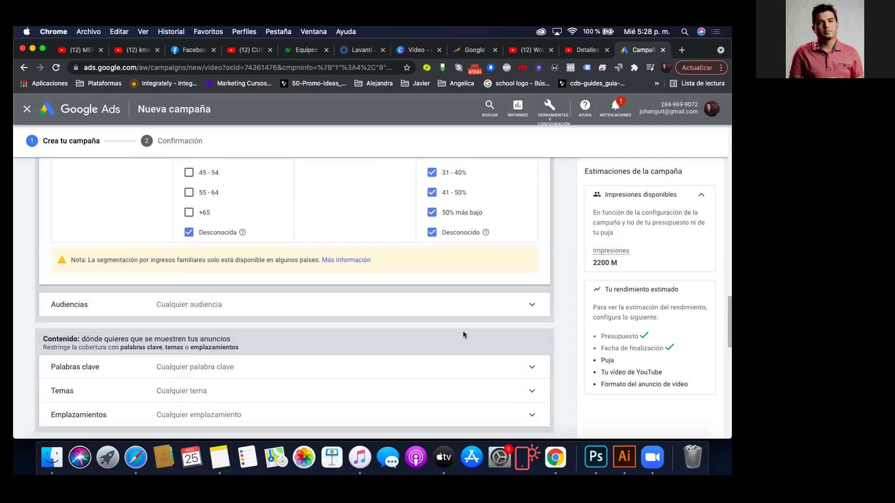
pyautogui.click(498, 309)
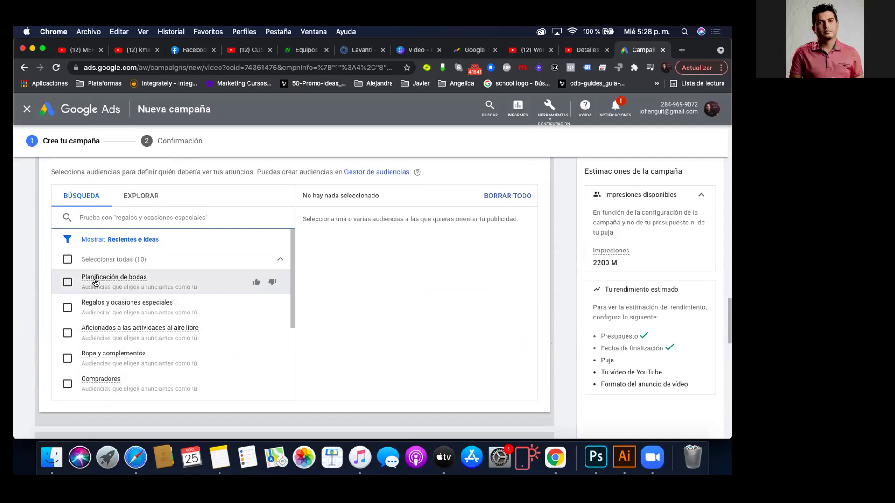
pyautogui.scroll(-2, 110, 298)
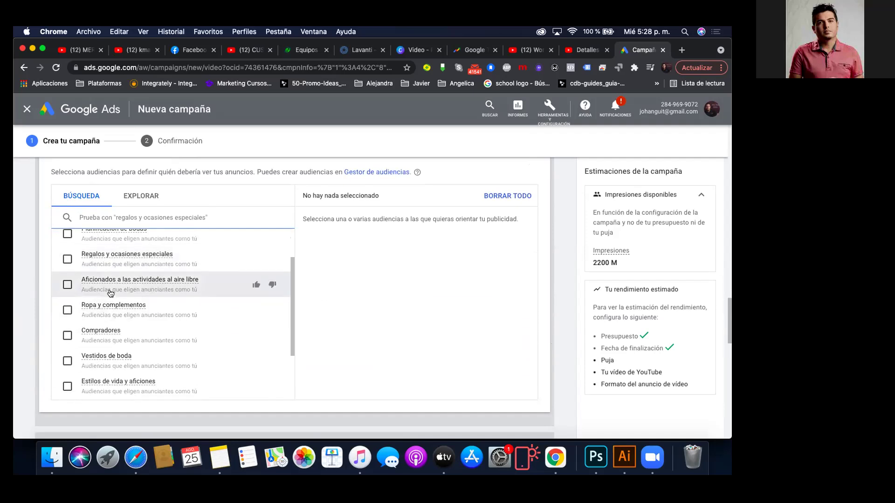
pyautogui.scroll(-1, 111, 293)
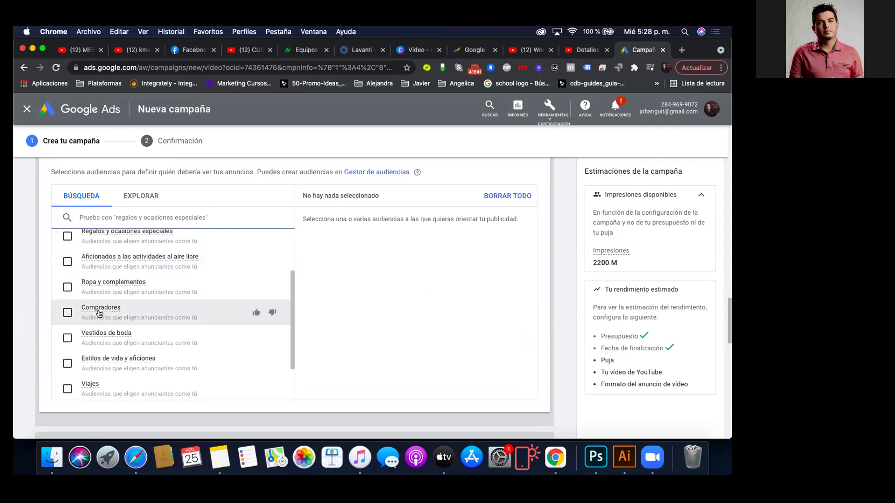
pyautogui.scroll(-3, 98, 311)
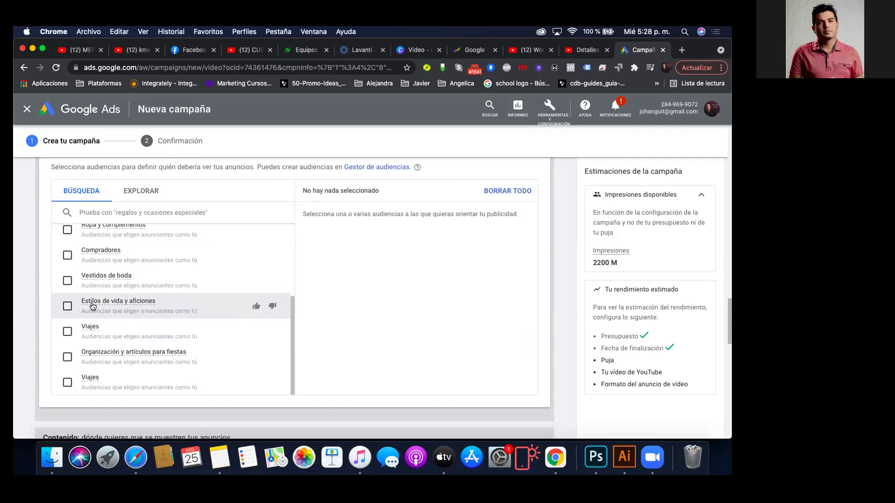
pyautogui.scroll(-1, 87, 332)
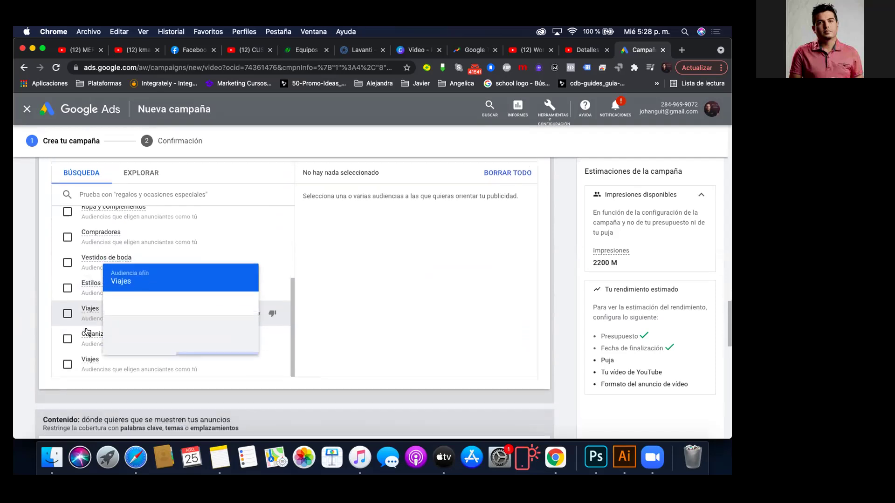
pyautogui.scroll(-1, 86, 332)
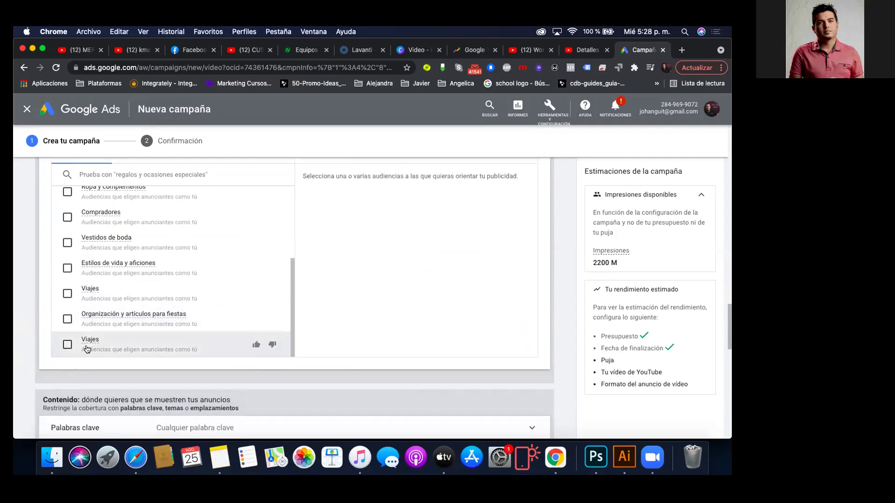
pyautogui.scroll(3, 19, 322)
# Step: Browse the affinity audiences under "Cuáles son sus intereses y hábitos", including the subcategories of Estilos de vida y aficiones
pyautogui.click(145, 223)
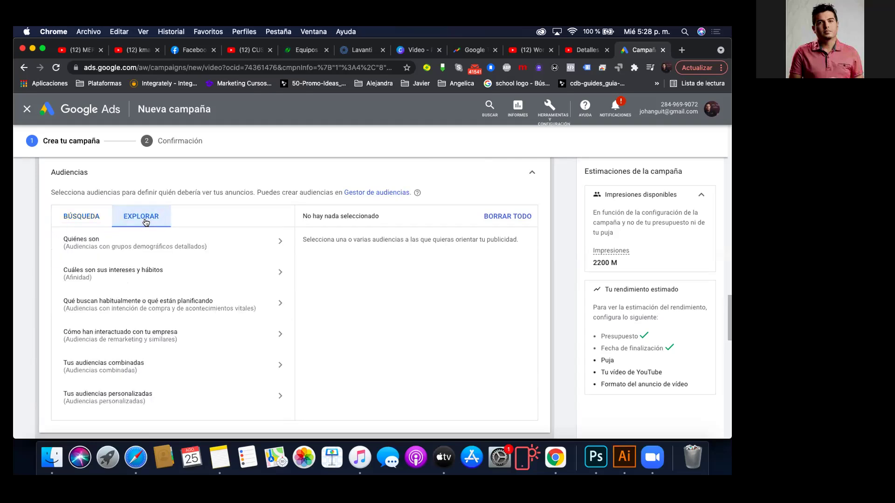
pyautogui.click(139, 278)
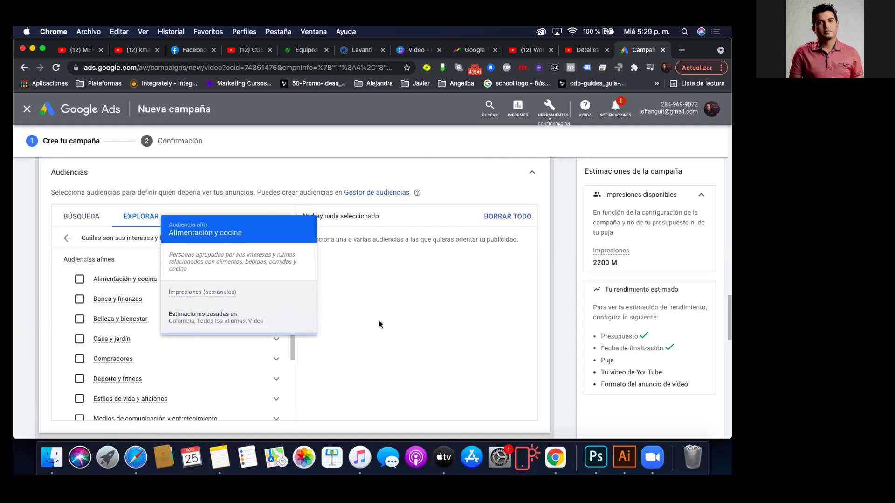
pyautogui.scroll(-2, 381, 319)
pyautogui.scroll(-1, 224, 277)
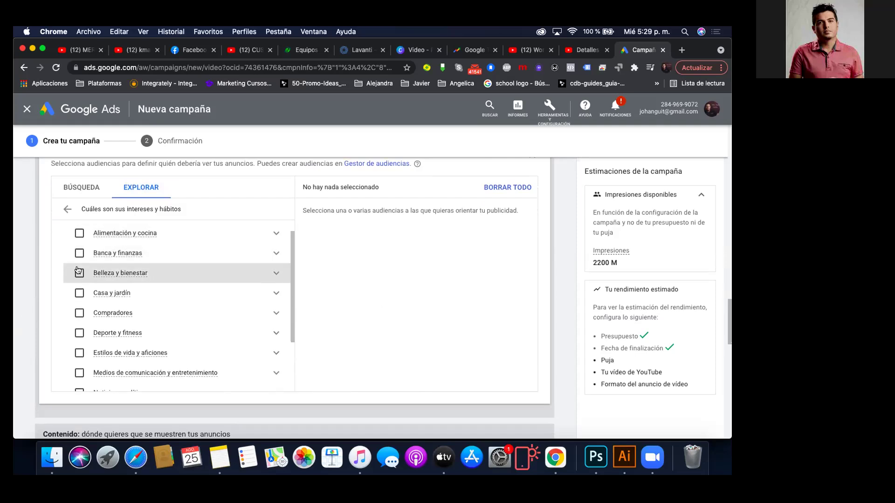
pyautogui.scroll(-3, 78, 270)
pyautogui.scroll(-4, 78, 271)
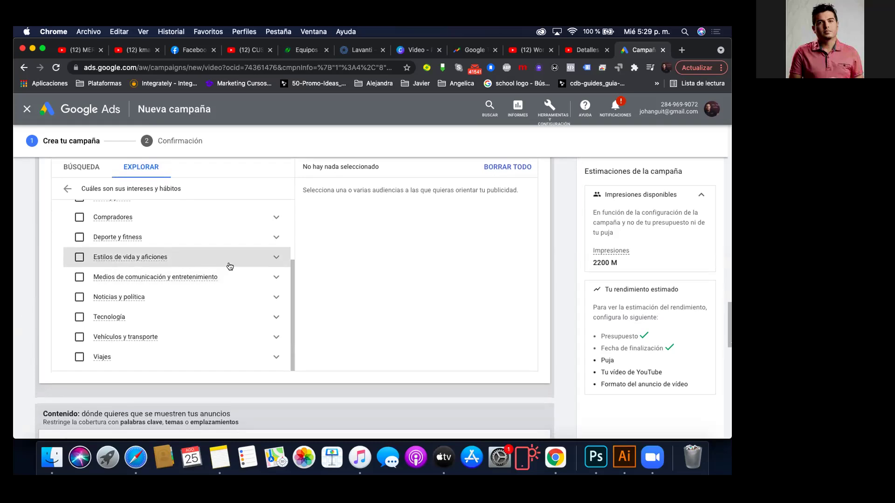
pyautogui.click(276, 258)
pyautogui.scroll(-4, 259, 286)
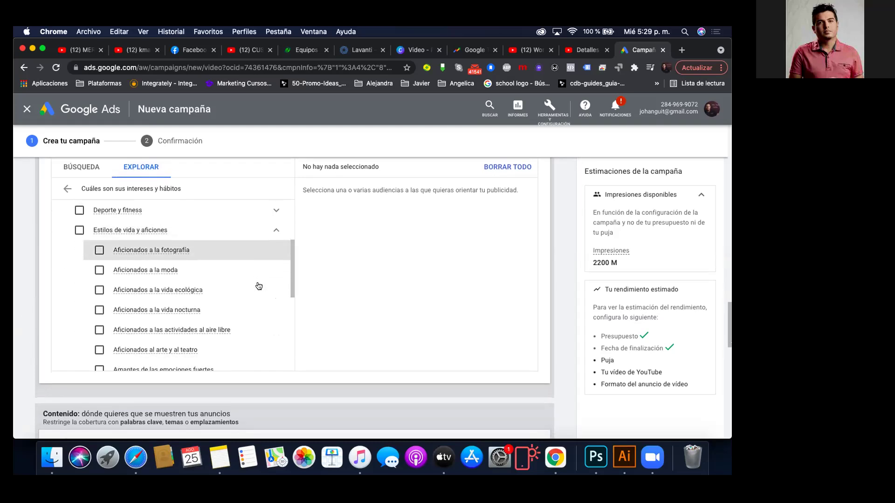
pyautogui.scroll(-1, 260, 286)
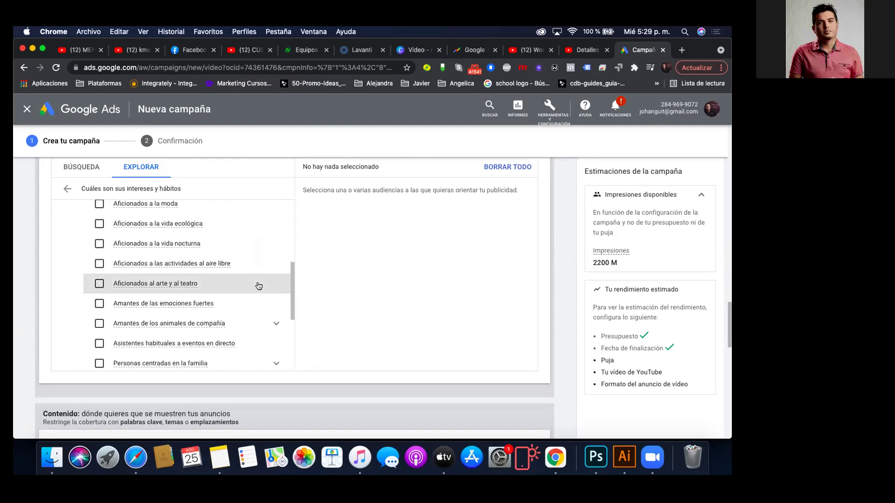
pyautogui.scroll(8, 259, 286)
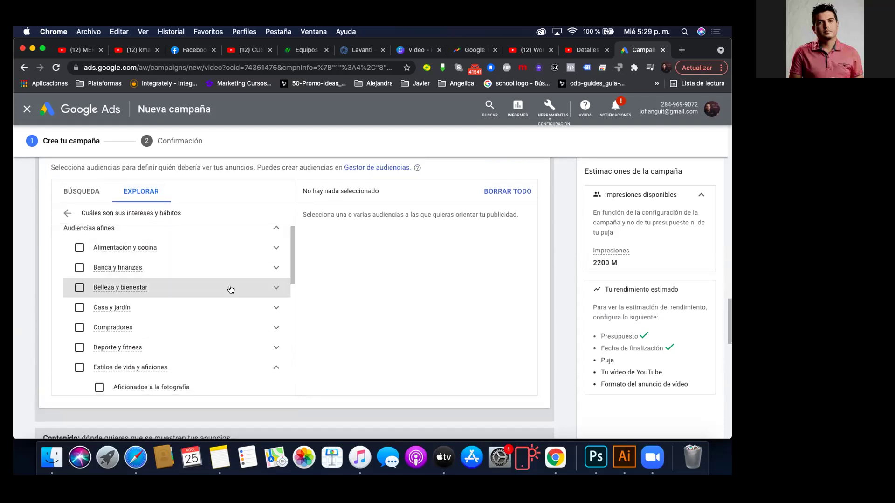
pyautogui.scroll(-2, 240, 329)
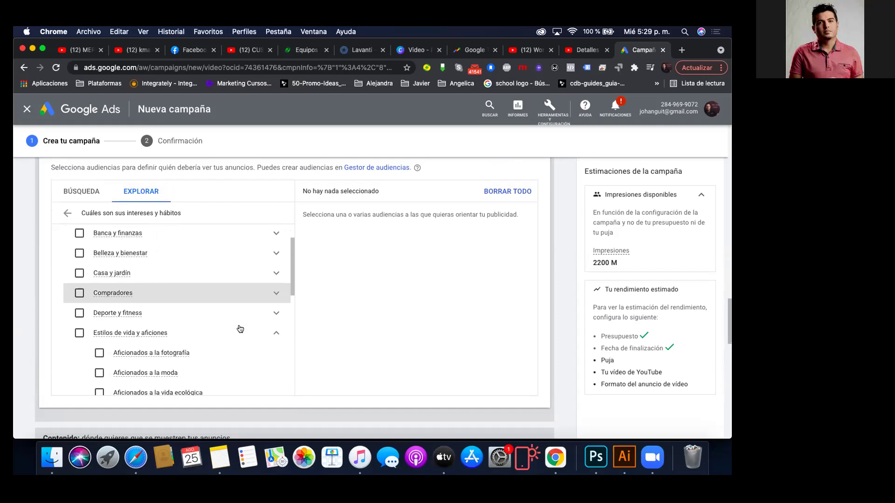
pyautogui.click(277, 336)
pyautogui.scroll(-5, 276, 335)
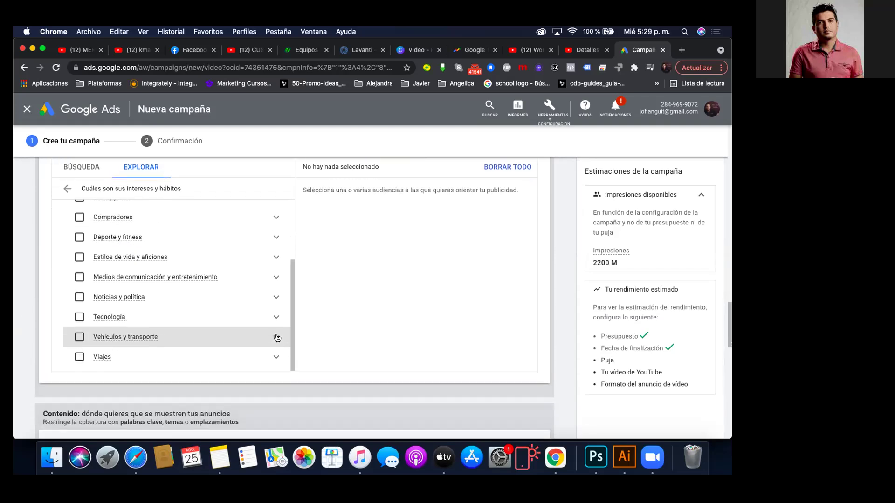
# Step: Examine the topics available under Temas for the ad group's content targeting
pyautogui.scroll(-5, 315, 336)
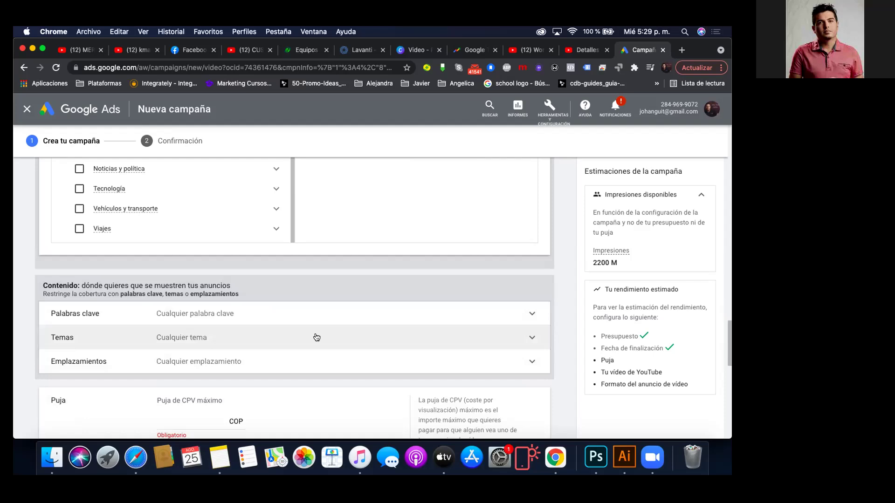
pyautogui.scroll(-3, 317, 337)
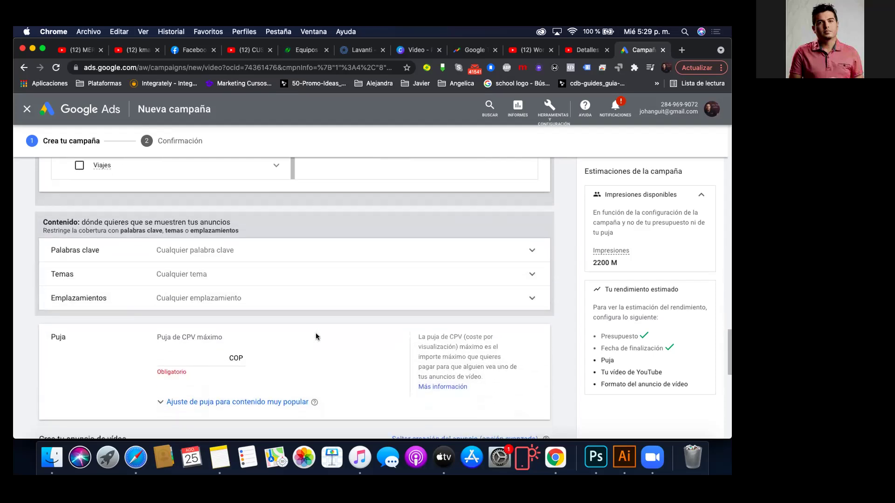
pyautogui.click(531, 275)
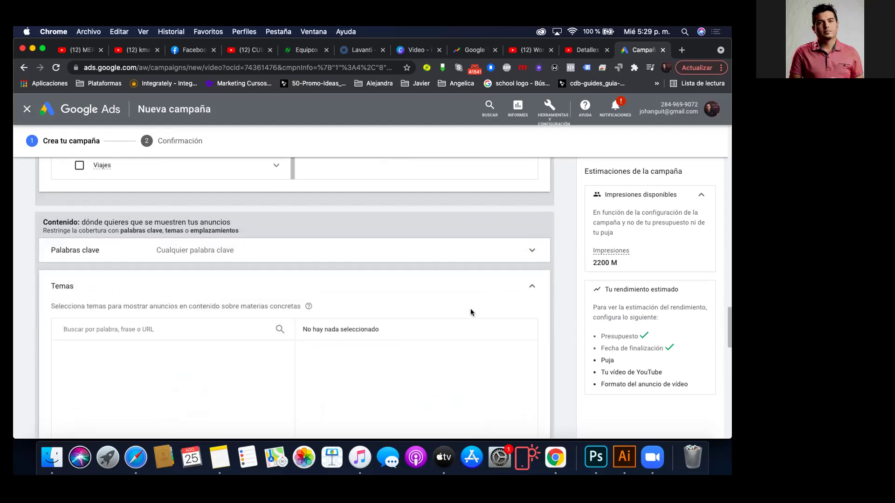
pyautogui.scroll(-2, 451, 288)
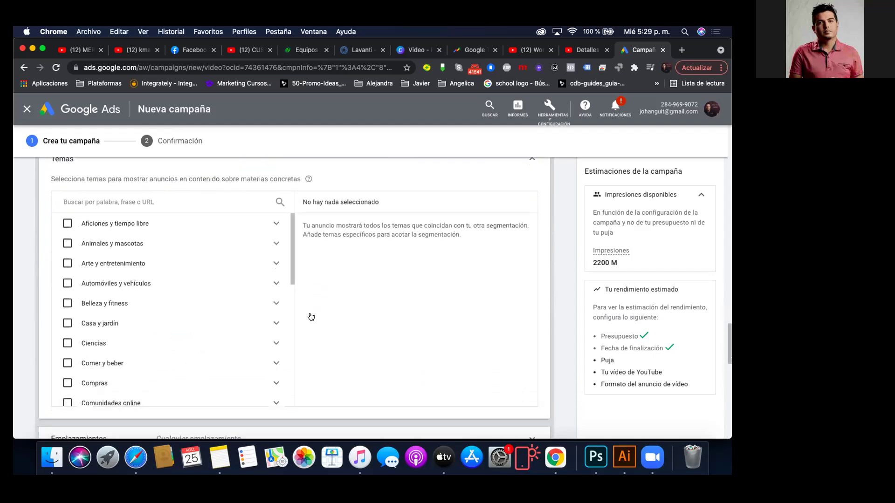
pyautogui.scroll(-4, 215, 323)
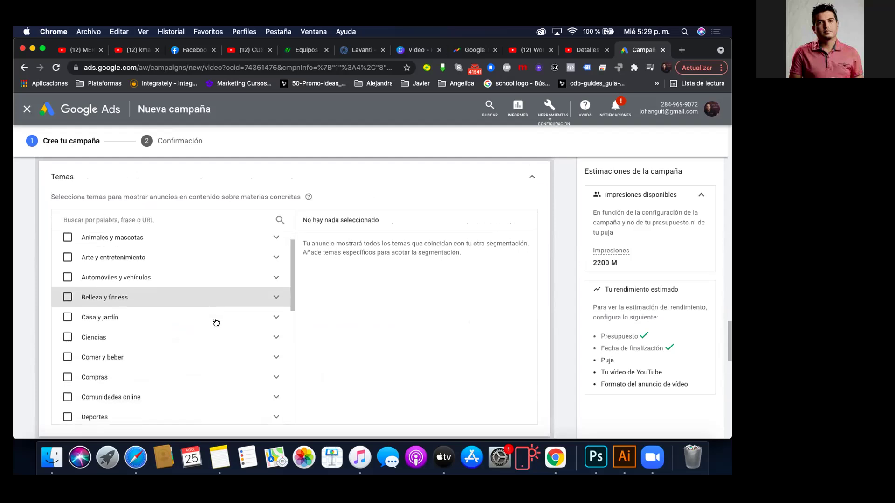
pyautogui.scroll(-6, 216, 322)
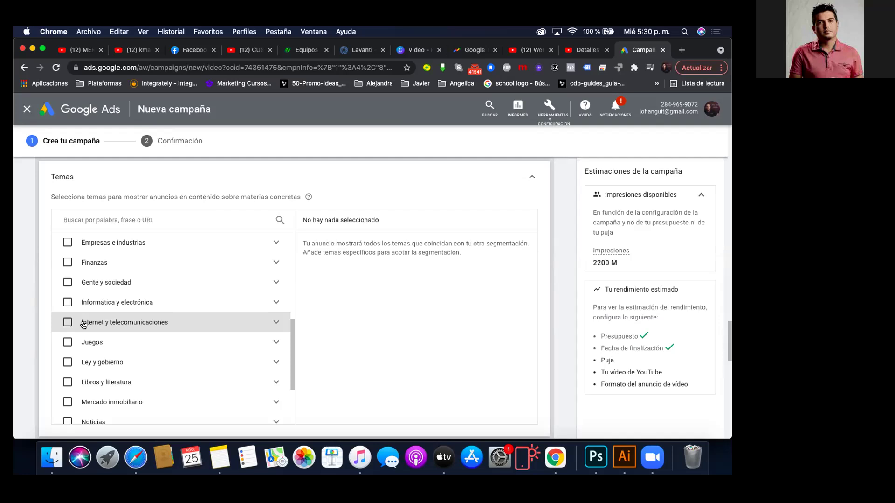
pyautogui.scroll(3, 83, 325)
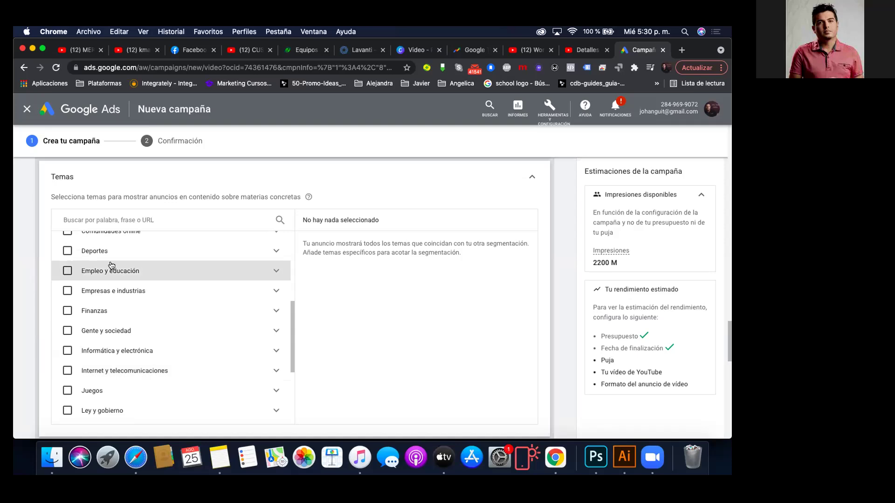
pyautogui.scroll(-2, 110, 253)
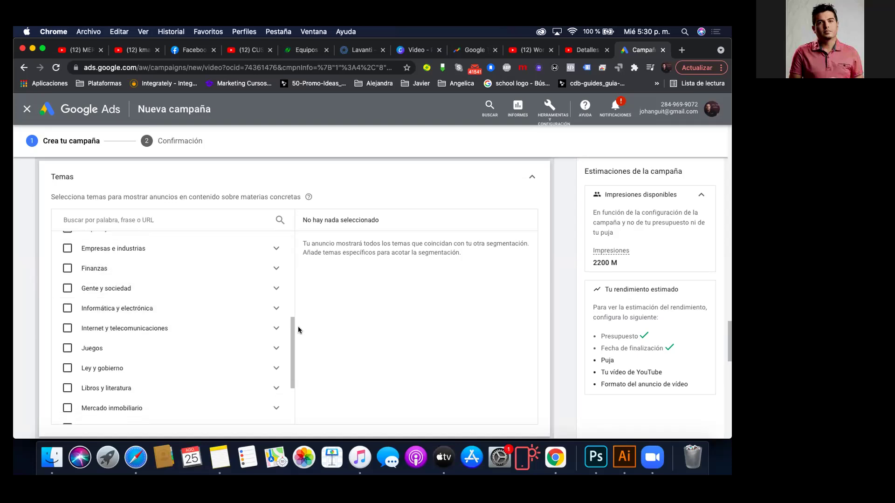
pyautogui.scroll(-3, 298, 327)
# Step: Switch to YouTube Studio and copy the video link of "Video AX Medios 1.mp4" for the video ad
pyautogui.scroll(-5, 298, 326)
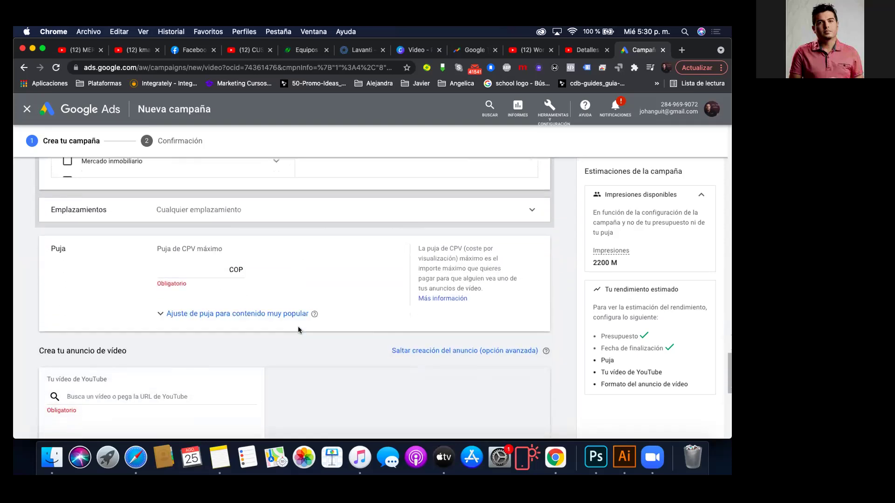
pyautogui.scroll(-2, 211, 232)
pyautogui.click(165, 287)
pyautogui.scroll(-1, 165, 288)
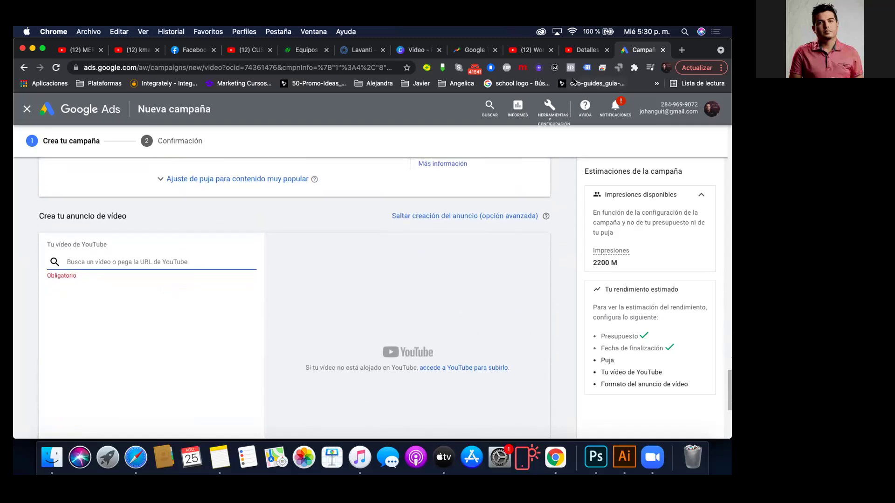
pyautogui.click(583, 50)
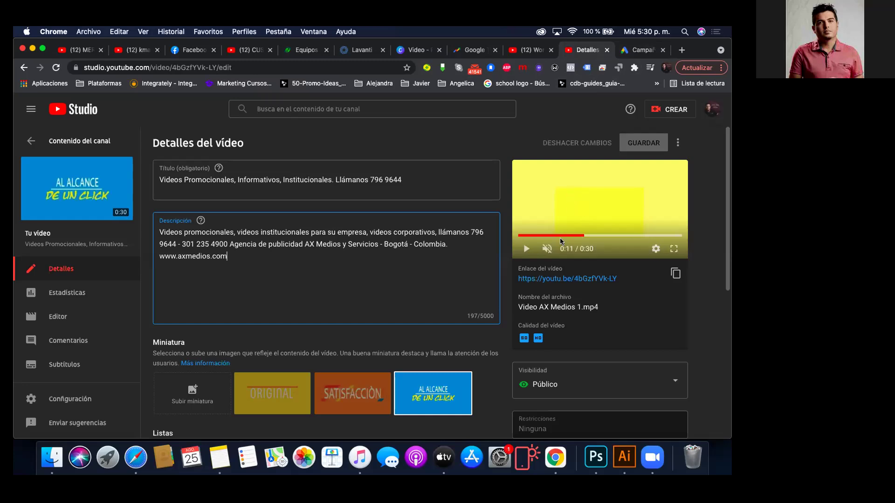
pyautogui.moveTo(626, 276); pyautogui.dragTo(515, 278)
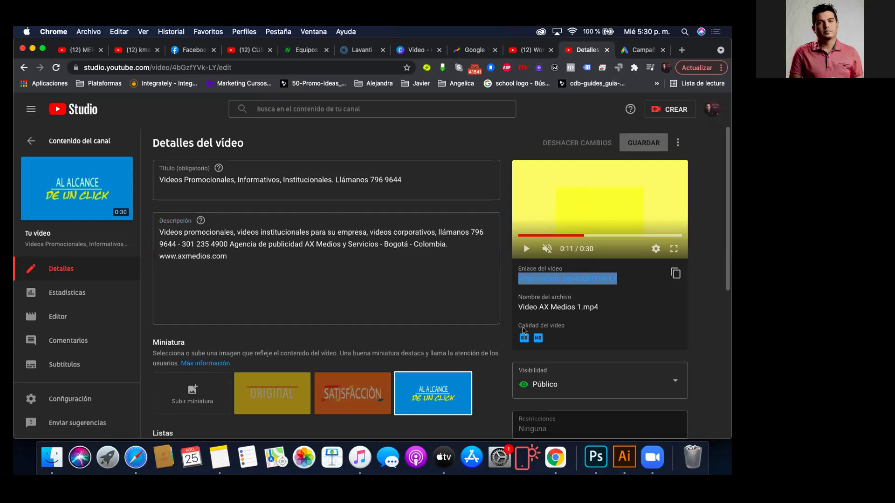
pyautogui.rightClick(561, 281)
pyautogui.click(500, 346)
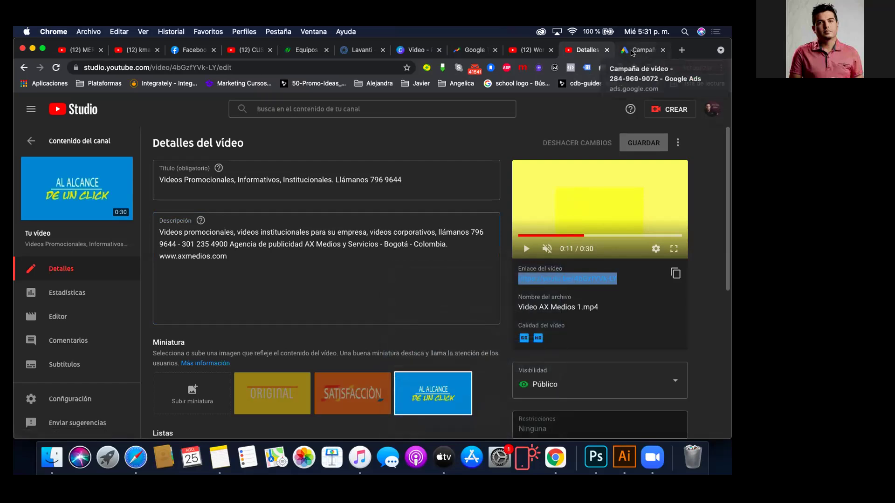
# Step: Return to the Google Ads campaign and set the ad's YouTube video using the copied link
pyautogui.click(638, 50)
pyautogui.click(127, 261)
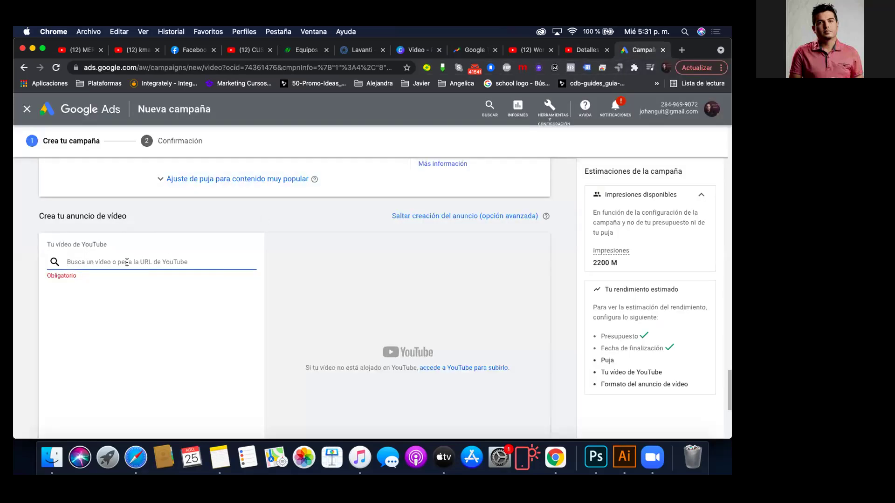
pyautogui.press('super+v')
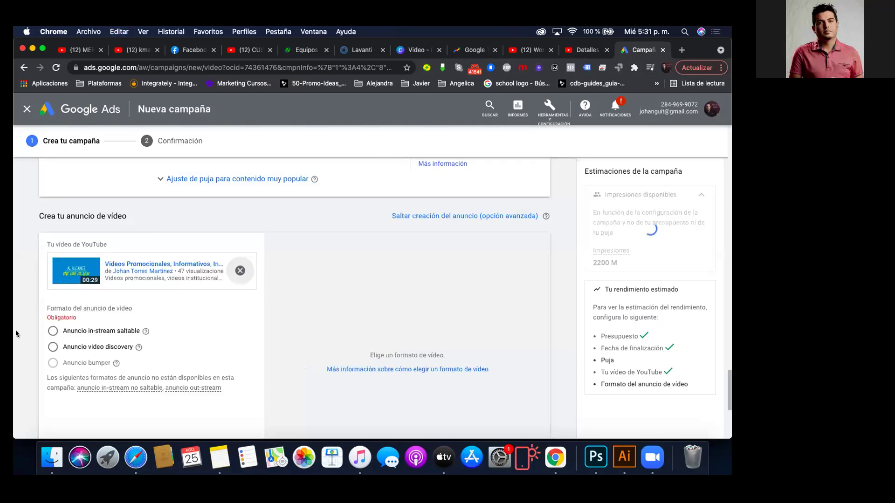
# Step: Set the video ad format to "Anuncio in-stream saltable"
pyautogui.scroll(-2, 32, 328)
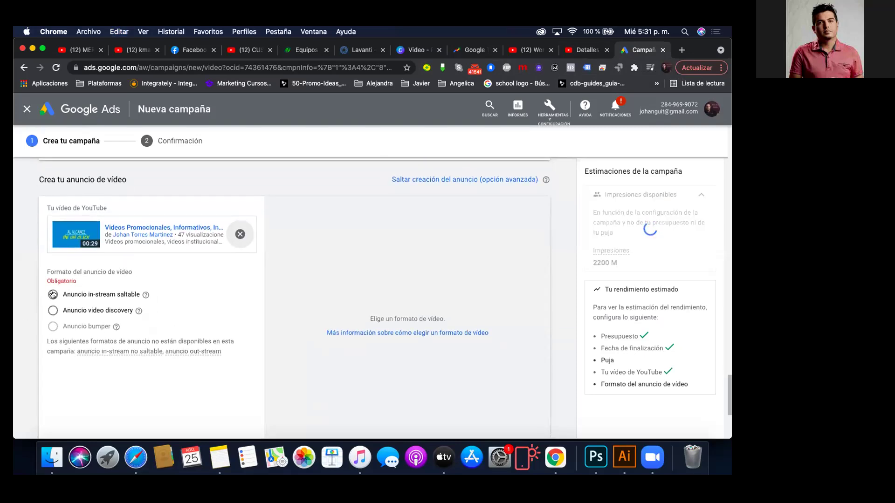
pyautogui.click(52, 294)
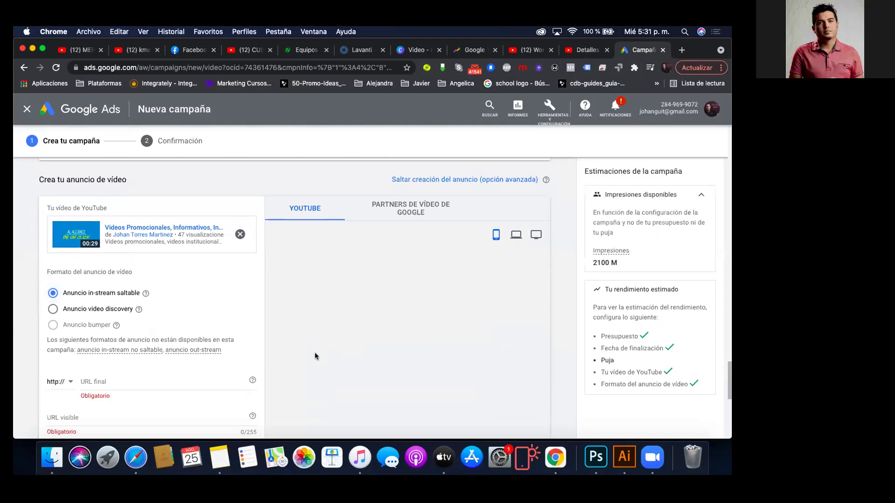
pyautogui.scroll(-2, 315, 353)
pyautogui.scroll(-2, 315, 352)
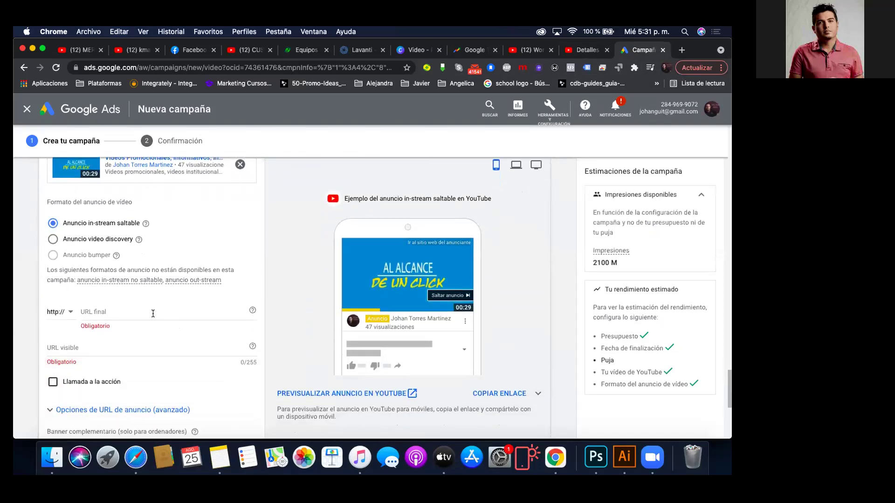
# Step: Review the in-stream ad's URL and call-to-action fields and inspect its YouTube preview as shown on a computer
pyautogui.click(124, 311)
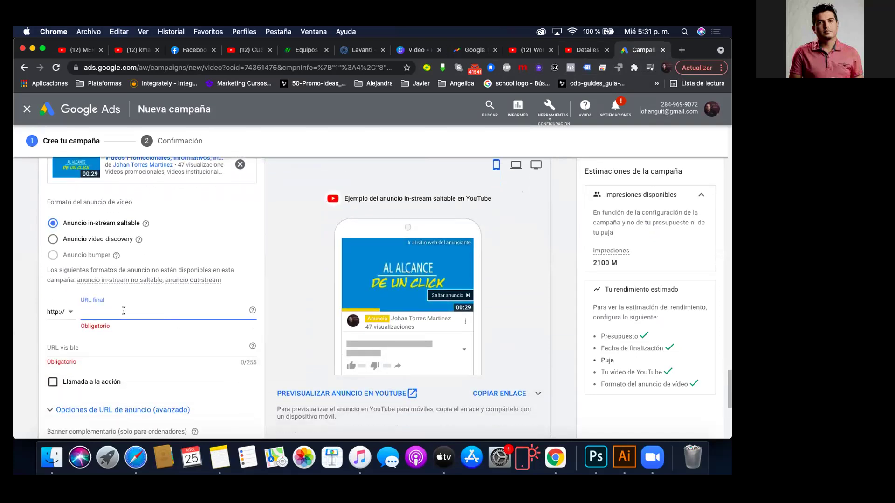
pyautogui.scroll(-3, 124, 311)
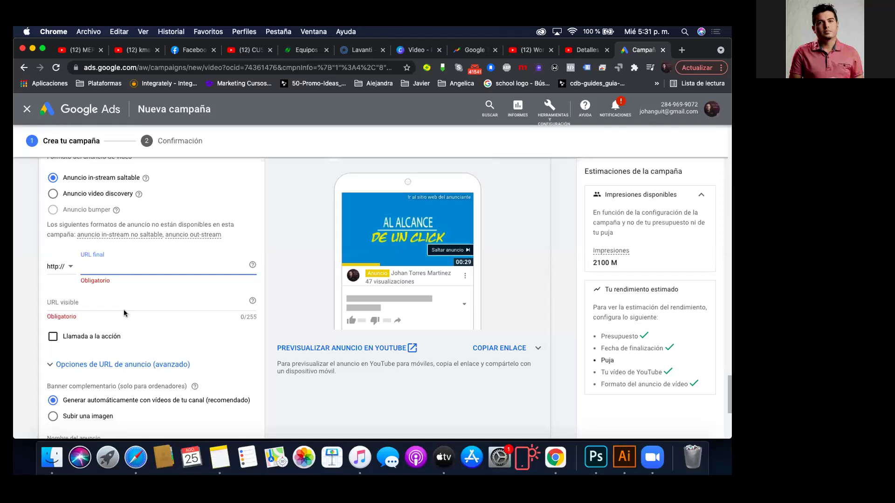
pyautogui.scroll(-5, 124, 310)
pyautogui.scroll(4, 124, 310)
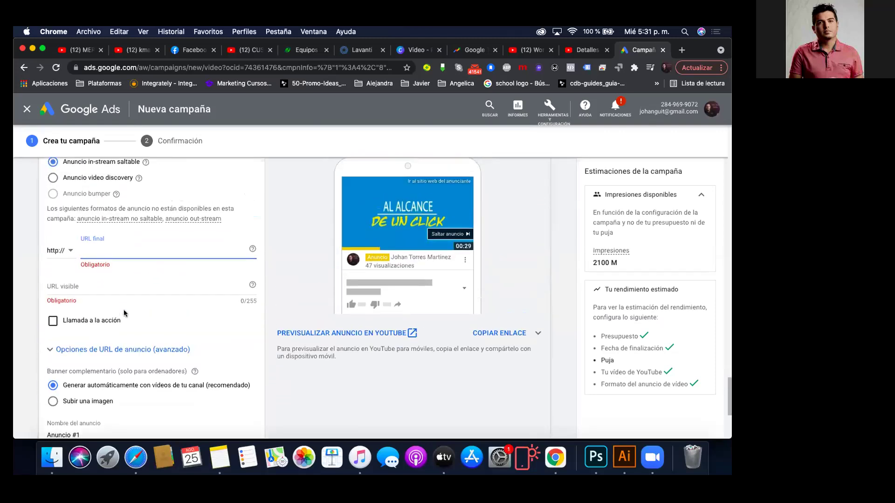
pyautogui.scroll(3, 124, 311)
pyautogui.scroll(1, 377, 293)
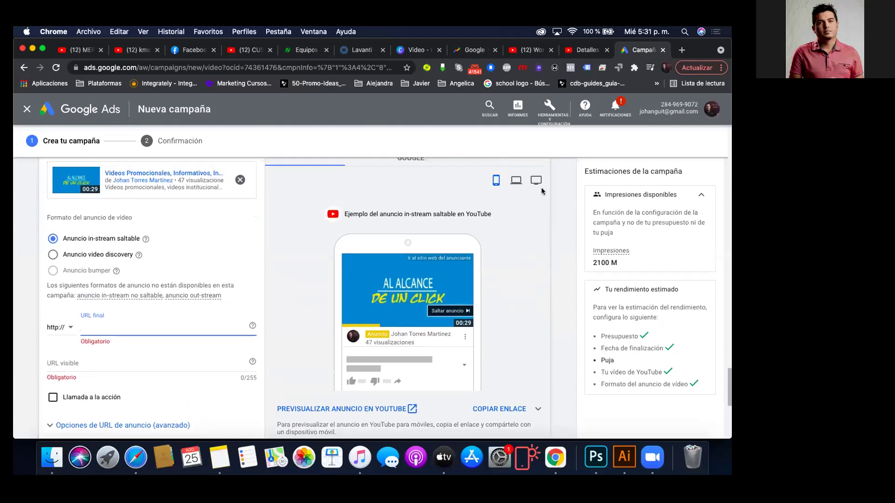
pyautogui.click(516, 182)
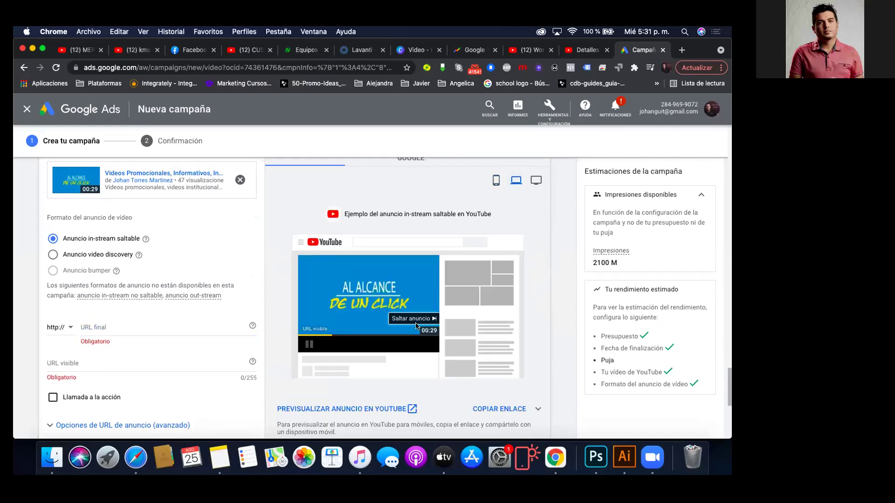
pyautogui.scroll(5, 417, 326)
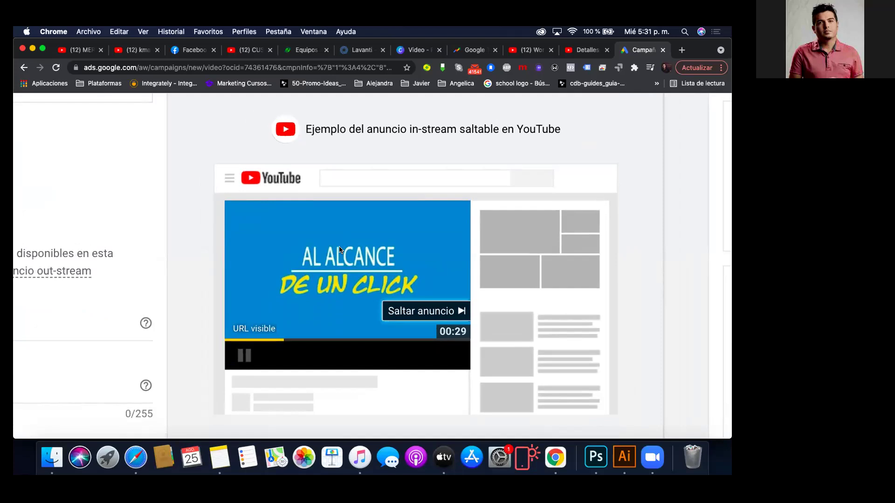
# Step: Switch to the Canva presentation, dismiss the rating survey and view the "Vamos a promocionar el video" slide on page 28
pyautogui.click(420, 52)
pyautogui.scroll(-5, 386, 271)
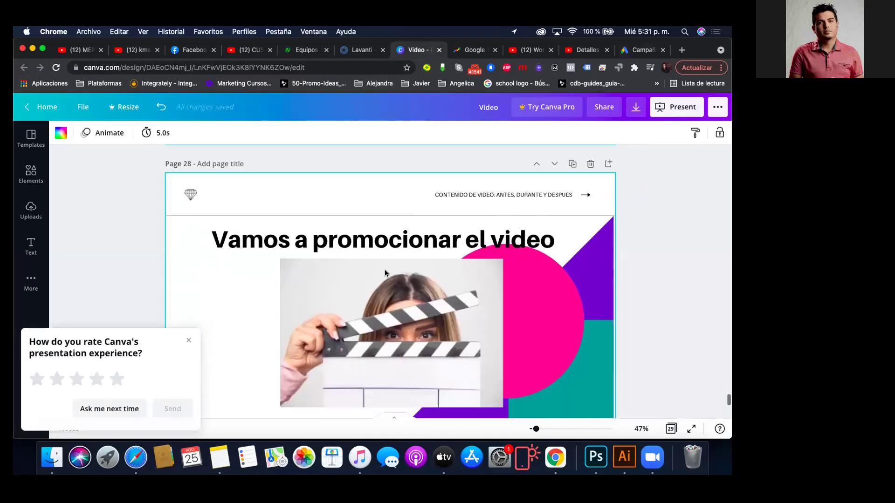
pyautogui.scroll(-2, 385, 272)
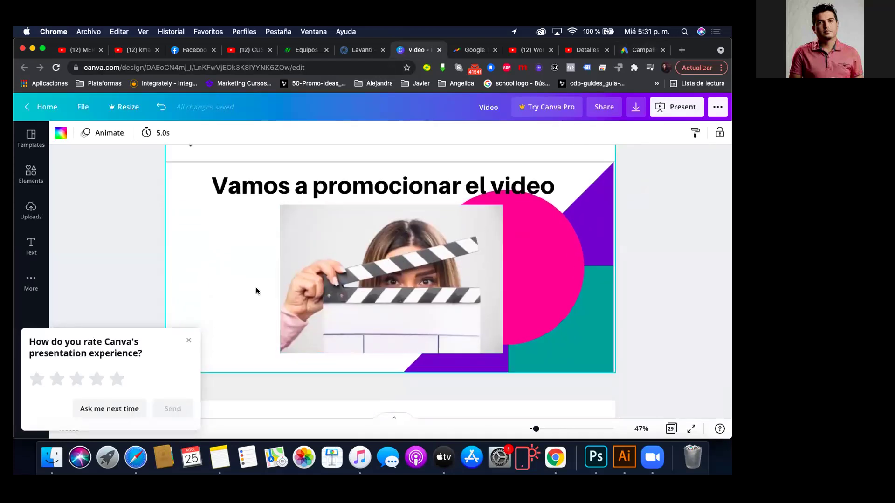
pyautogui.click(188, 341)
pyautogui.scroll(-5, 186, 341)
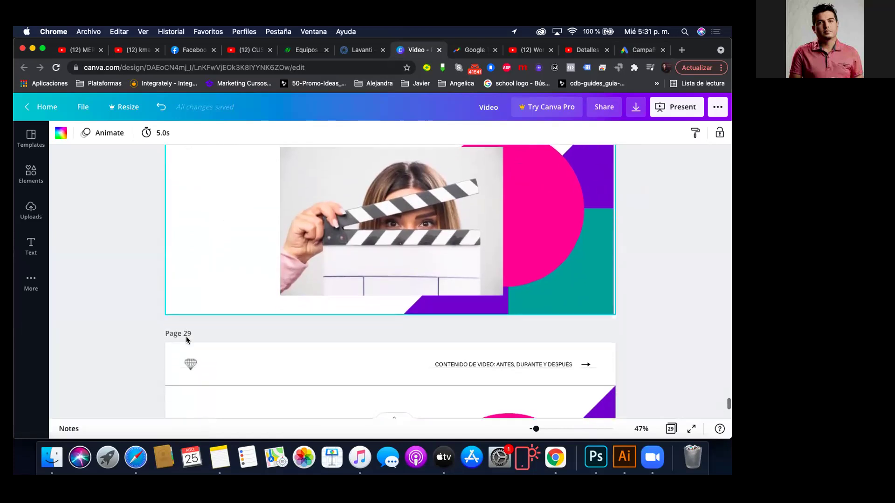
pyautogui.scroll(5, 186, 341)
pyautogui.scroll(1, 186, 340)
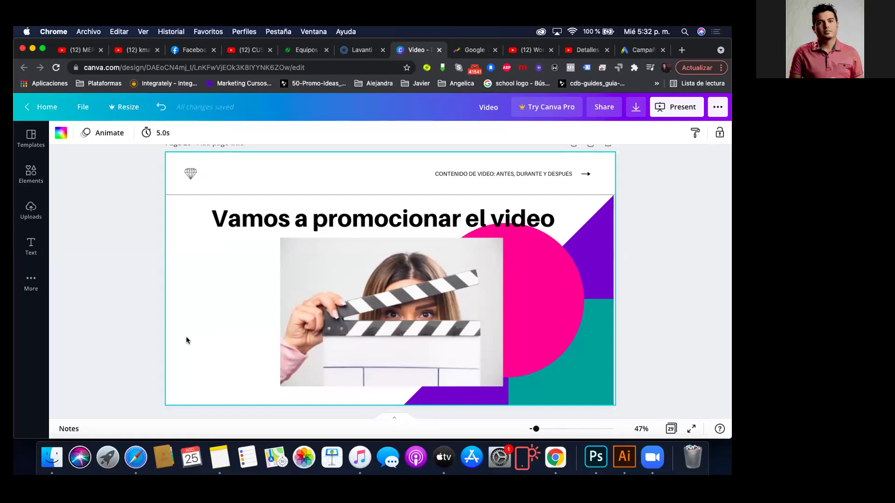
# Step: Return to the Google Ads campaign, restore the normal page zoom and review the ad preview and the topic targeting list
pyautogui.click(647, 50)
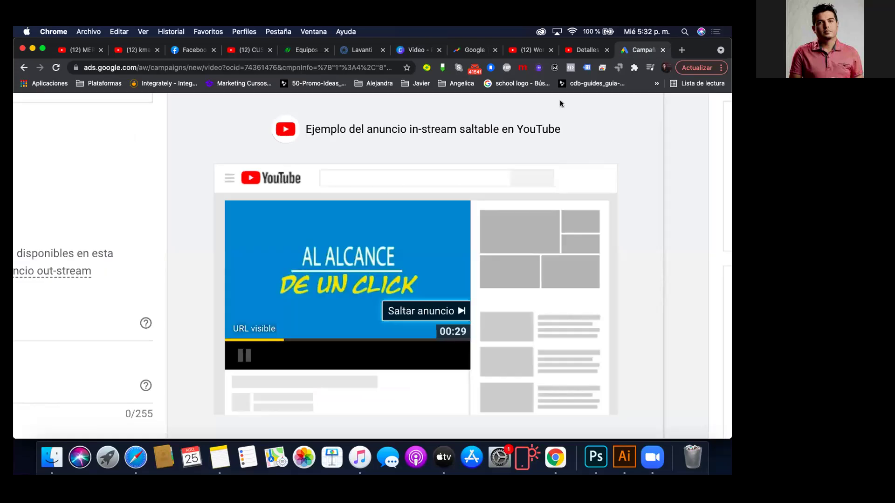
pyautogui.press('super+minus')
pyautogui.press('super+minus')
pyautogui.press('super+minus')
pyautogui.press('super+minus')
pyautogui.scroll(1, 454, 199)
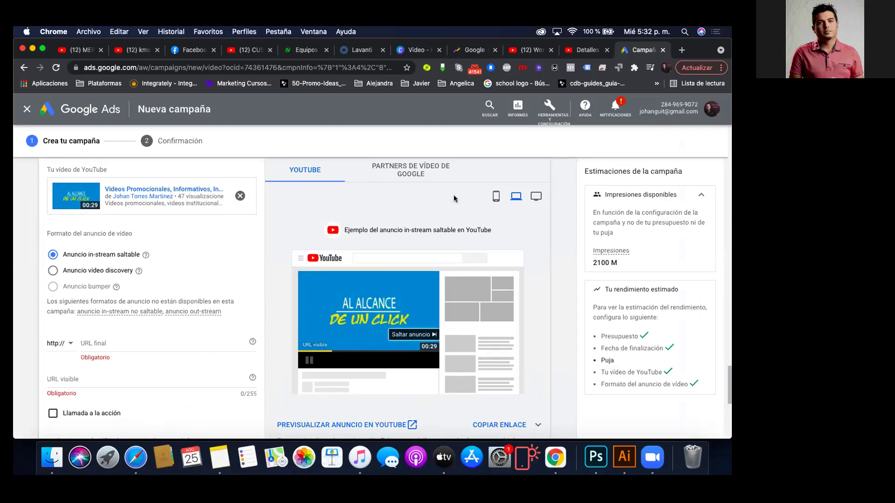
pyautogui.scroll(10, 302, 227)
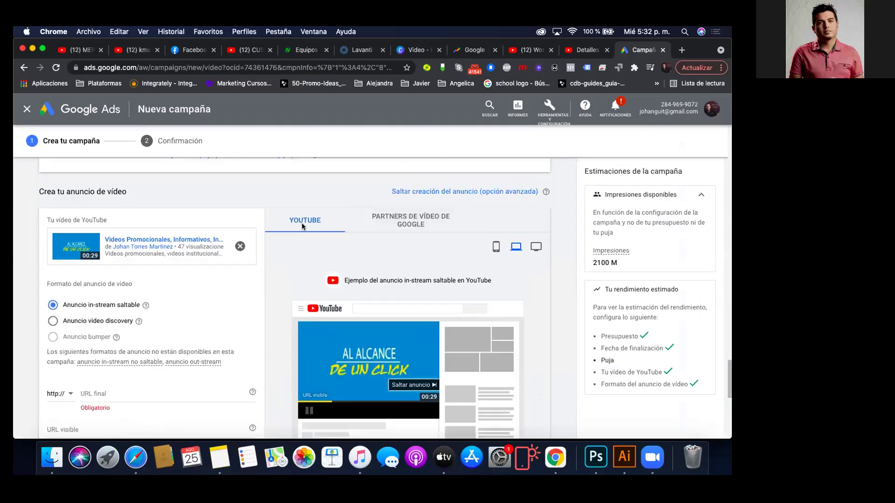
pyautogui.scroll(5, 302, 227)
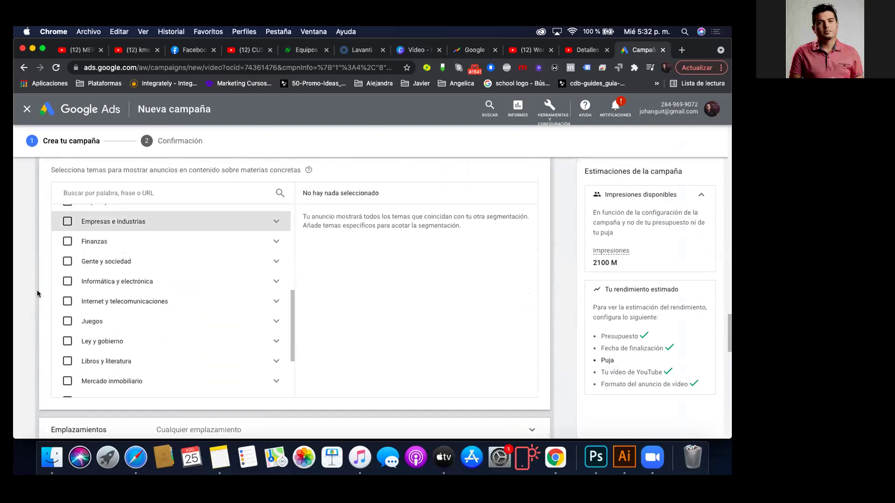